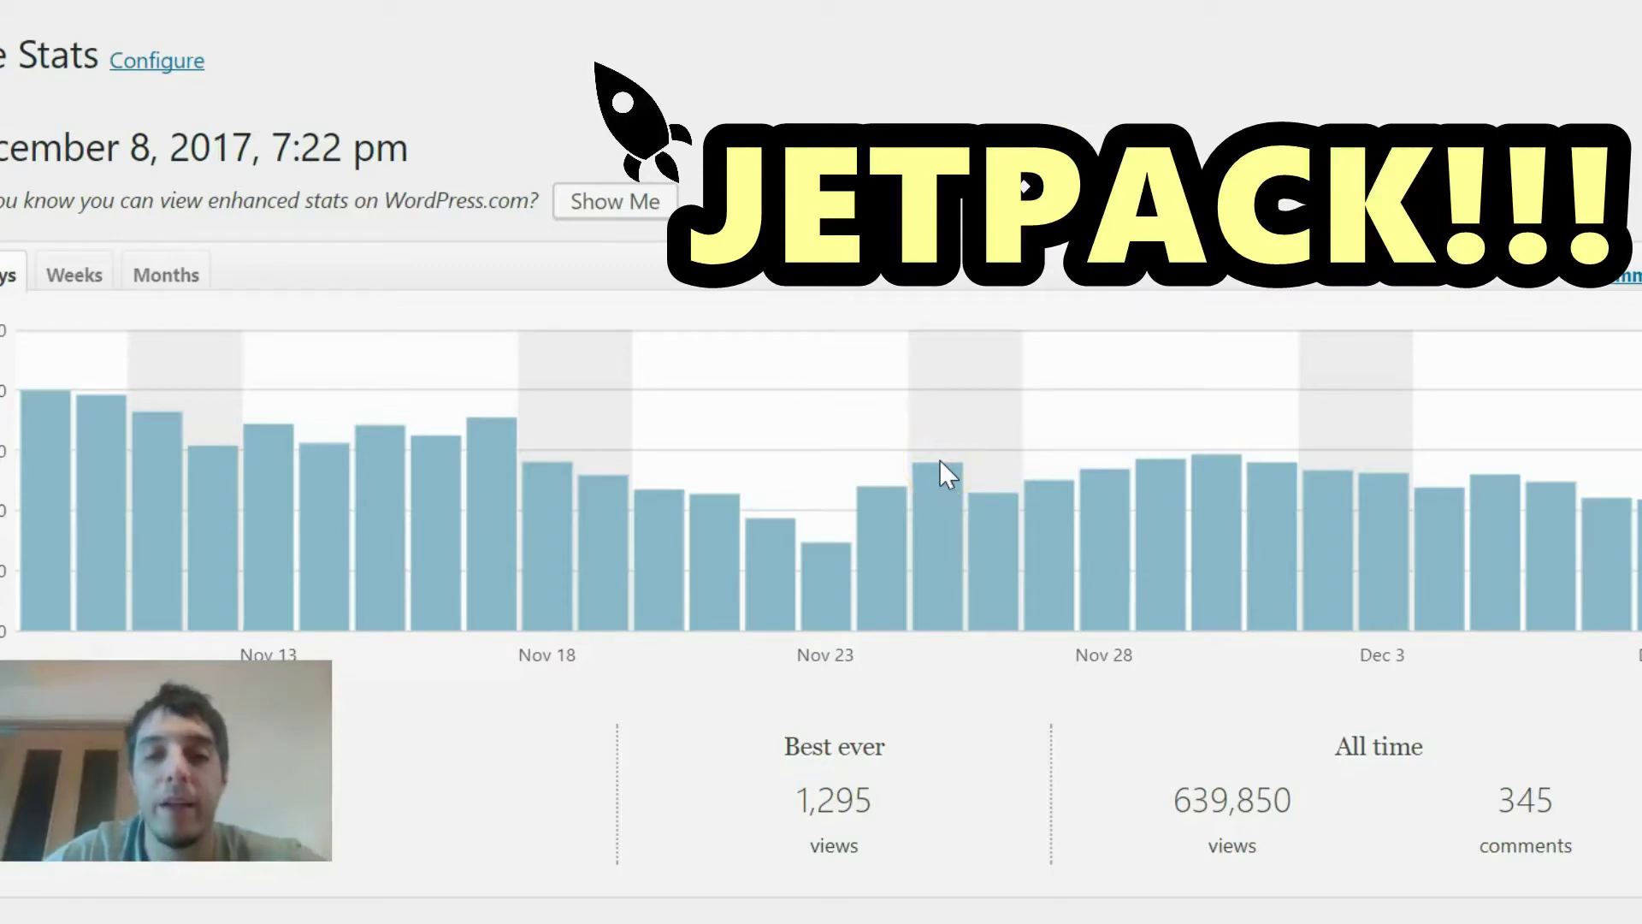
# Step: Check the stats chart's view count for Nov 19 and for other days
pyautogui.click(602, 516)
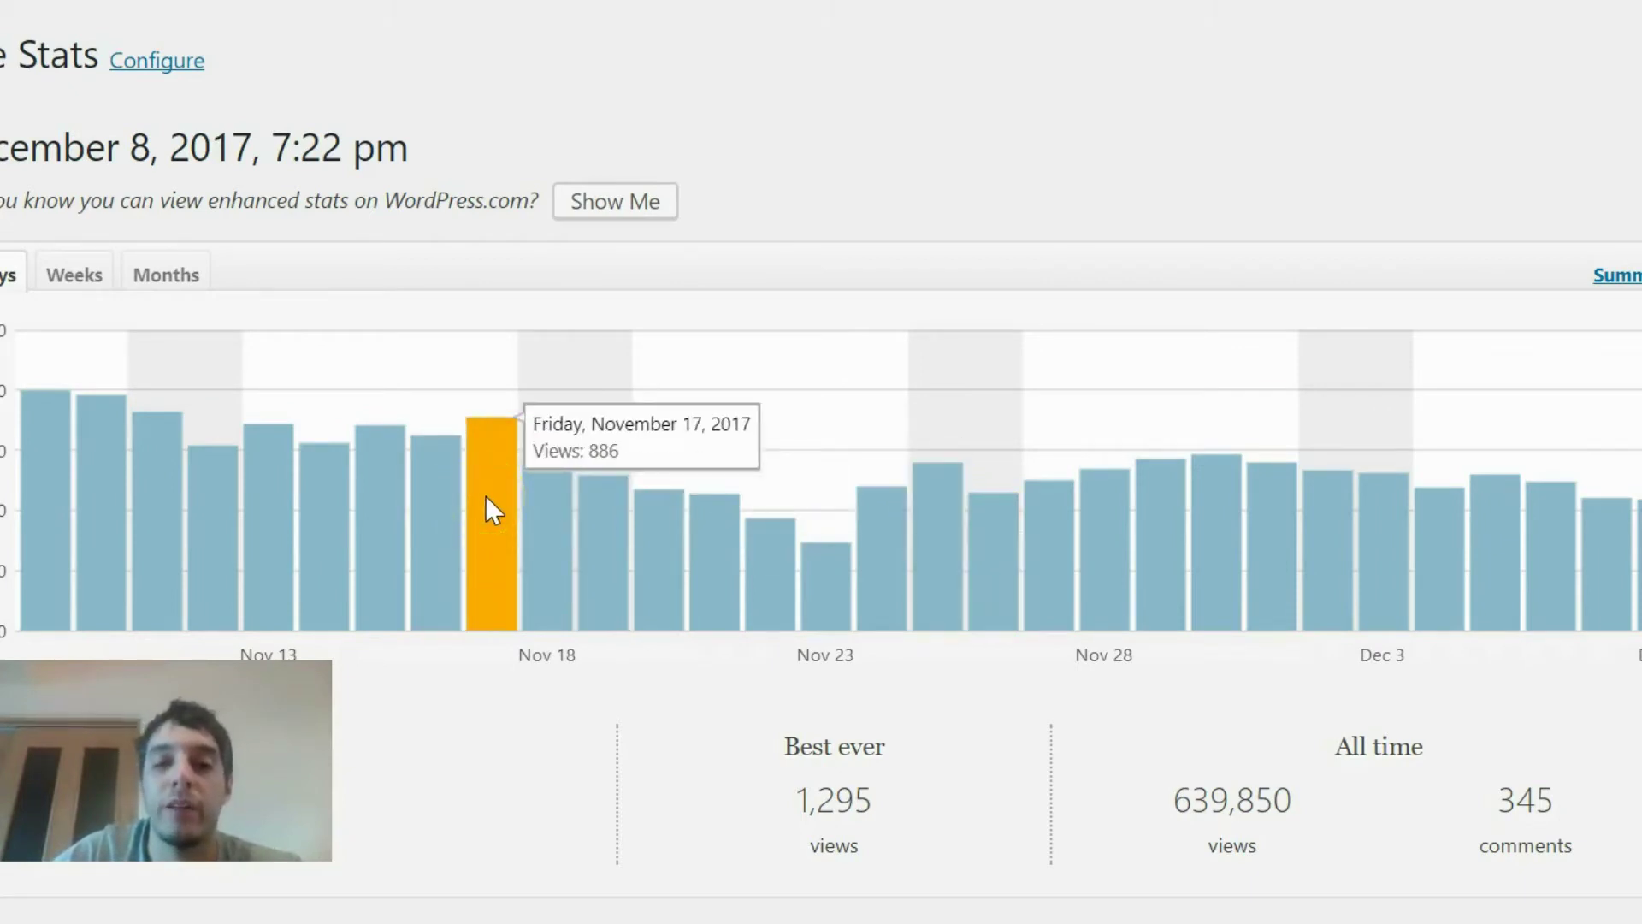
pyautogui.click(966, 575)
pyautogui.click(821, 633)
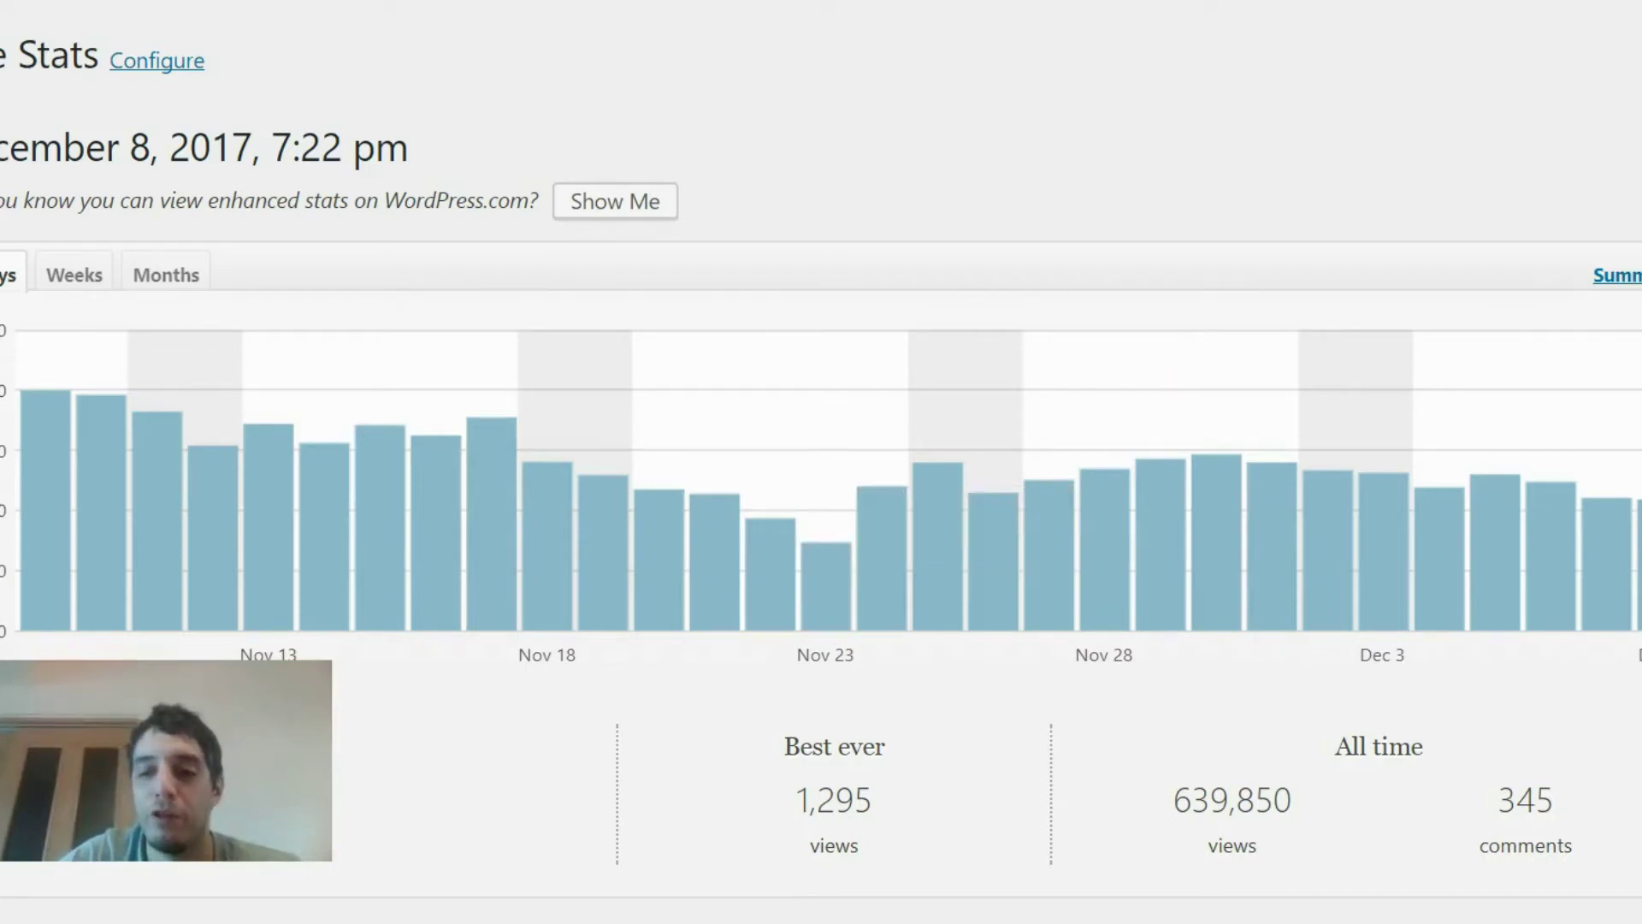
pyautogui.scroll(-4, 1023, 444)
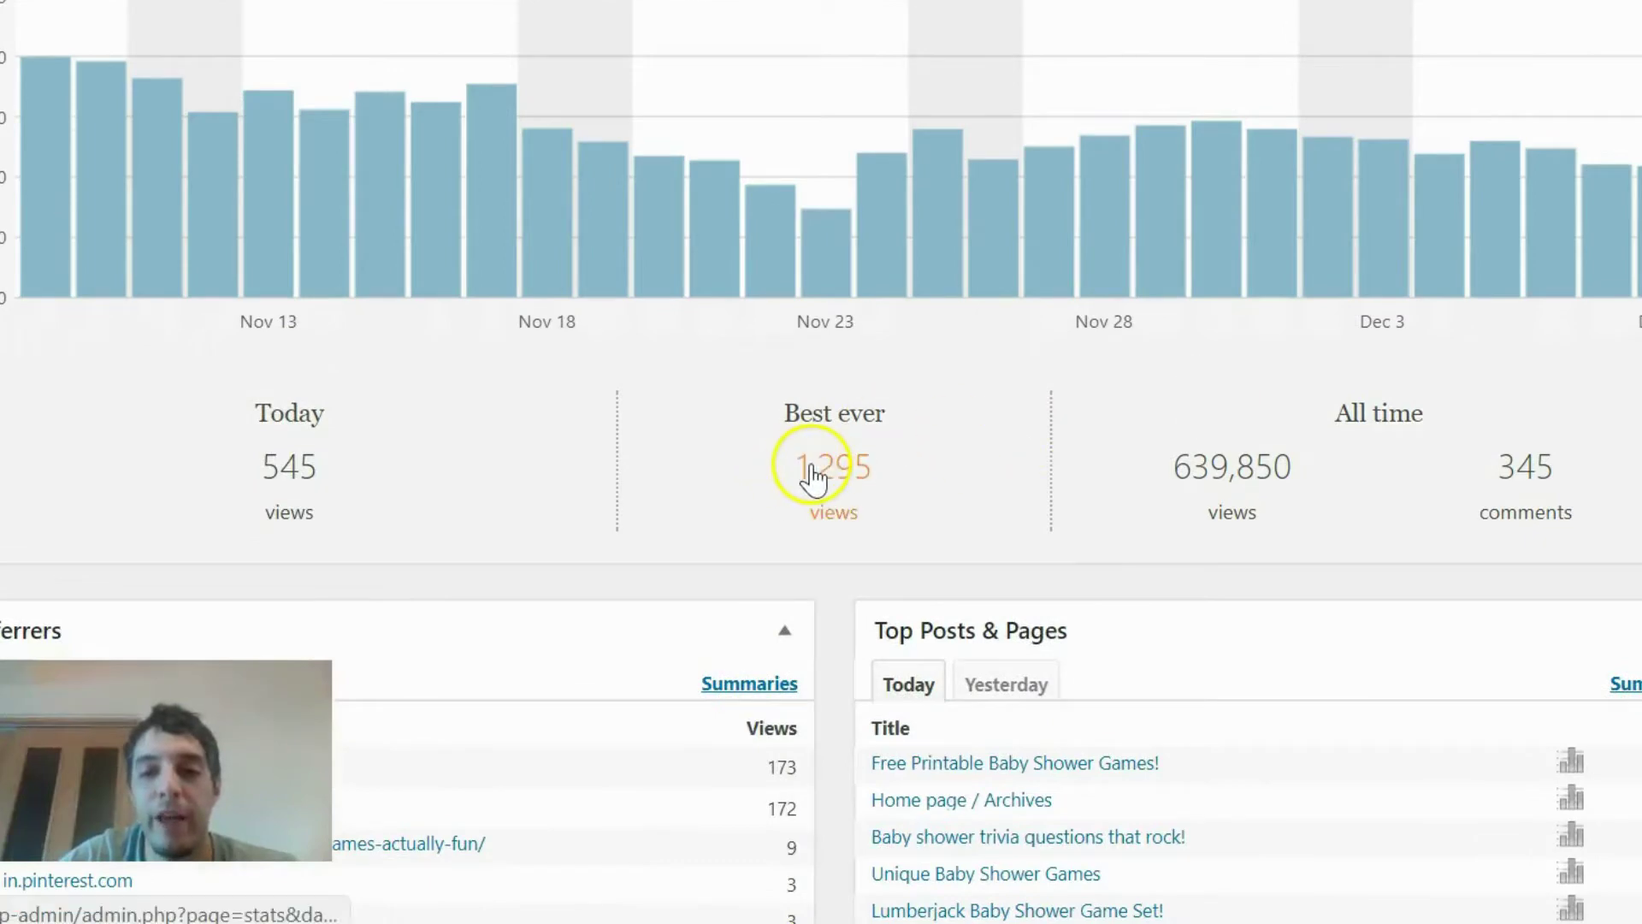
pyautogui.moveTo(813, 480)
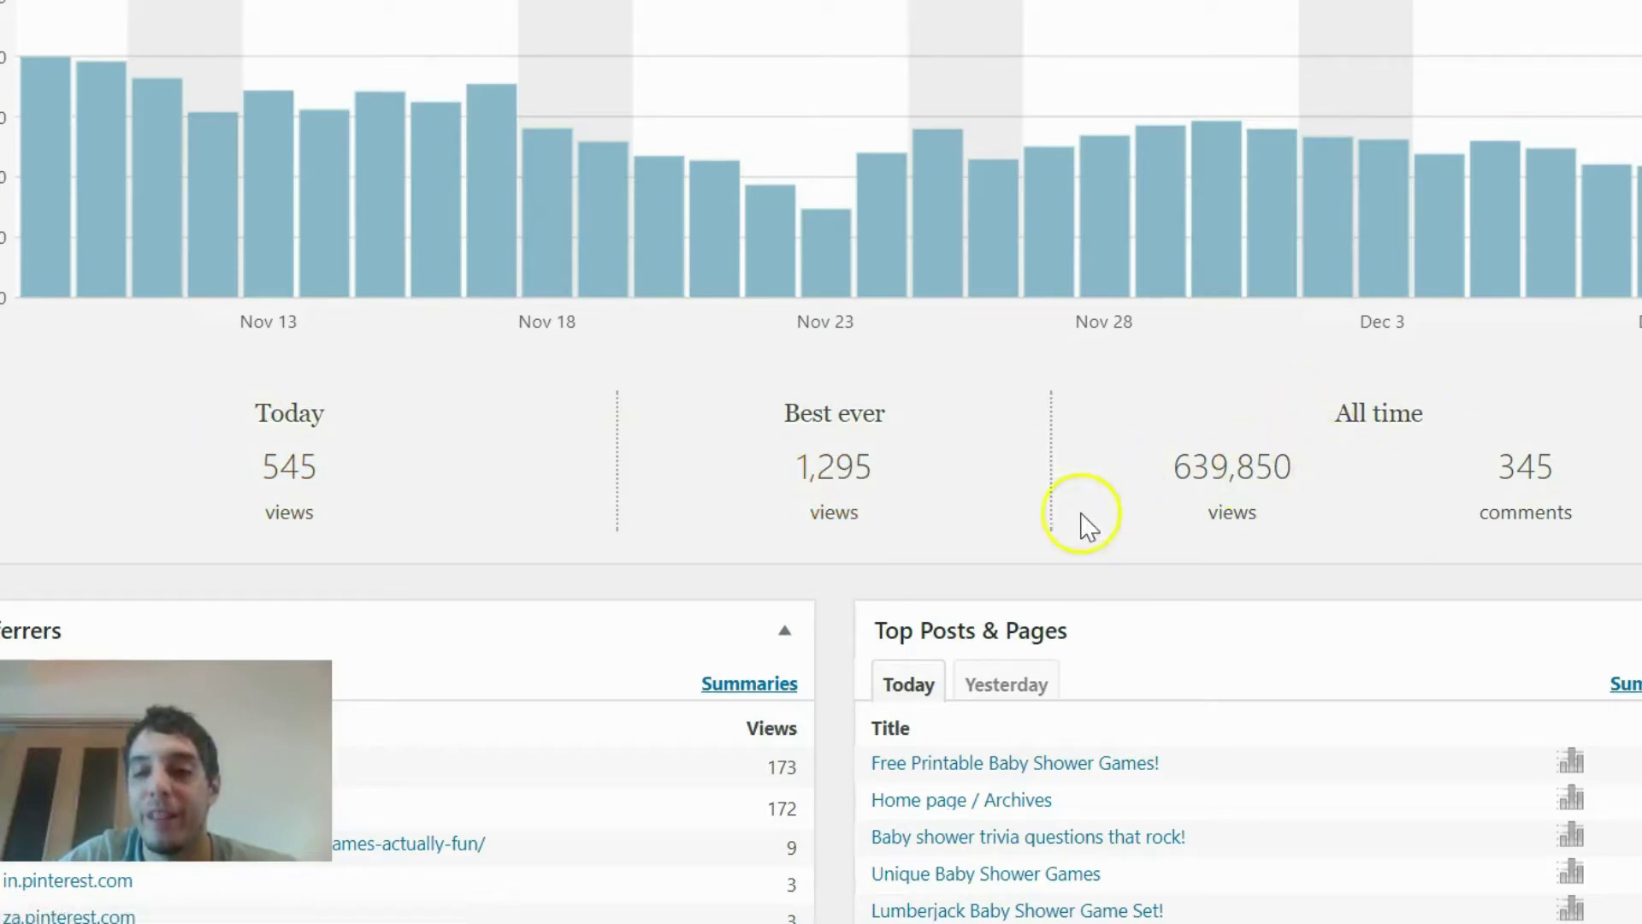
pyautogui.scroll(-4, 1602, 428)
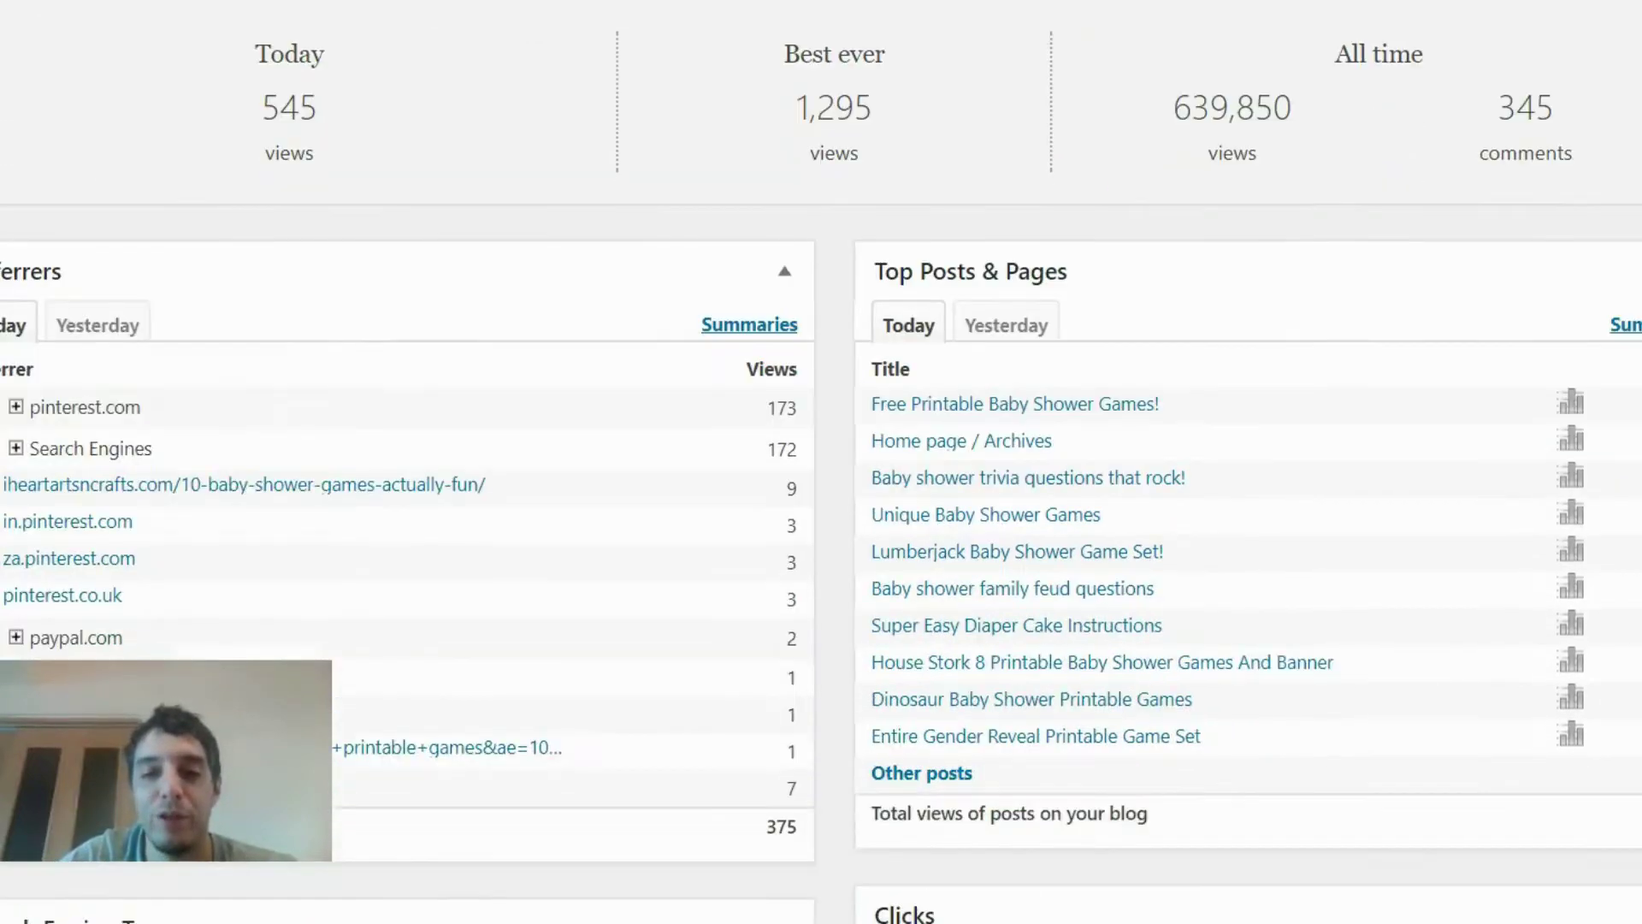
pyautogui.scroll(-1, 822, 467)
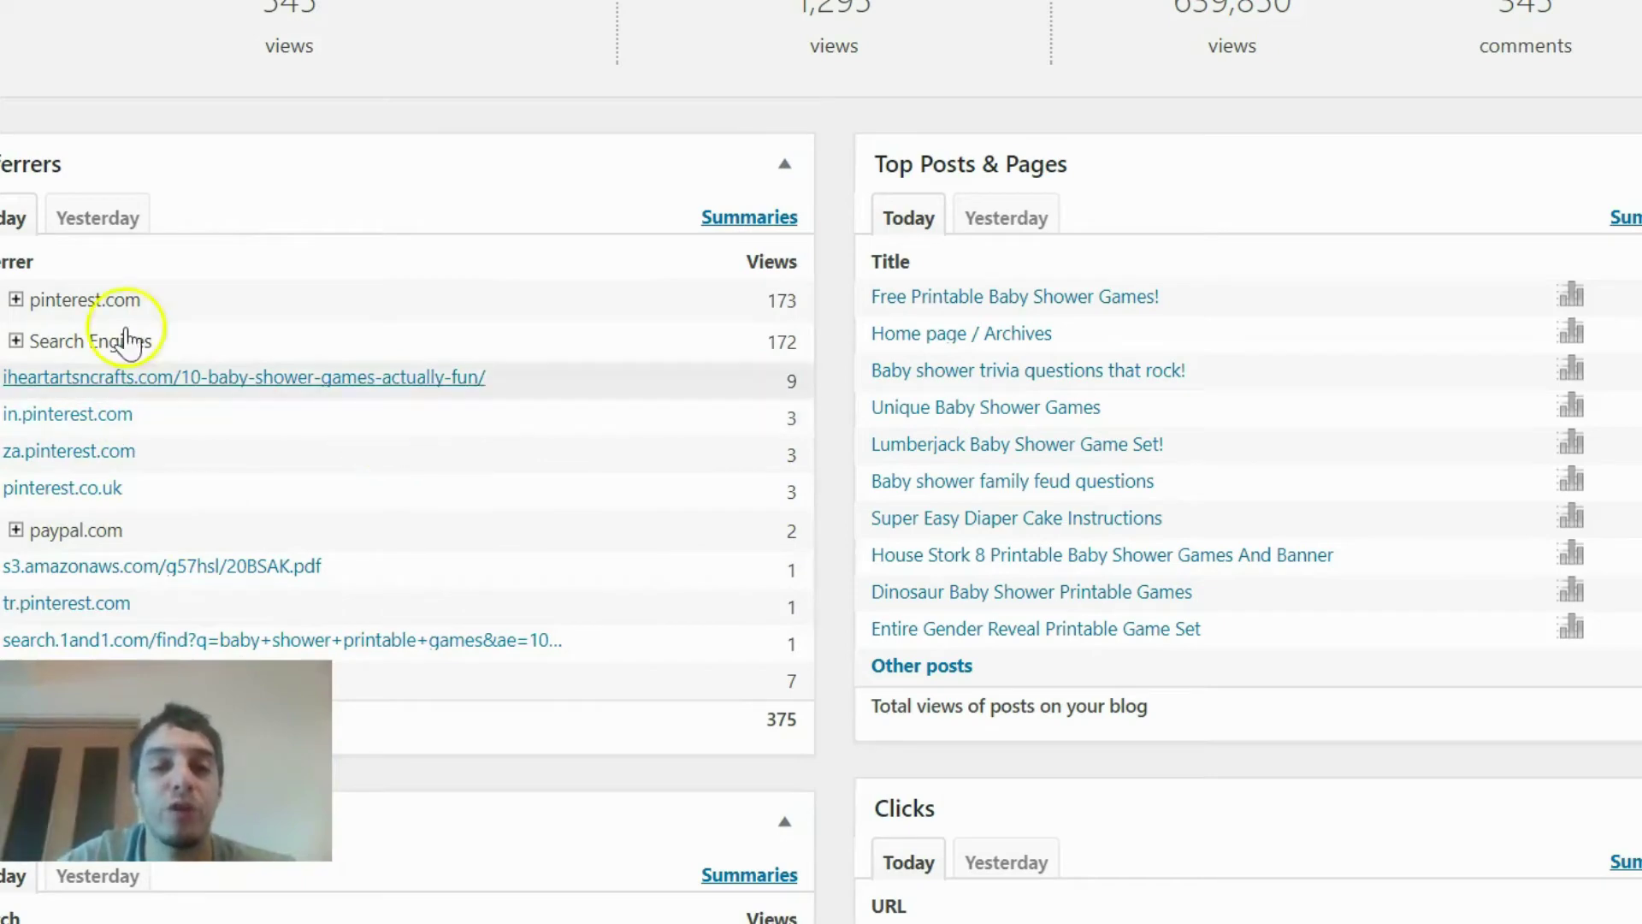
# Step: Show yesterday's figures in the Referrers and Top Posts & Pages panels
pyautogui.click(71, 219)
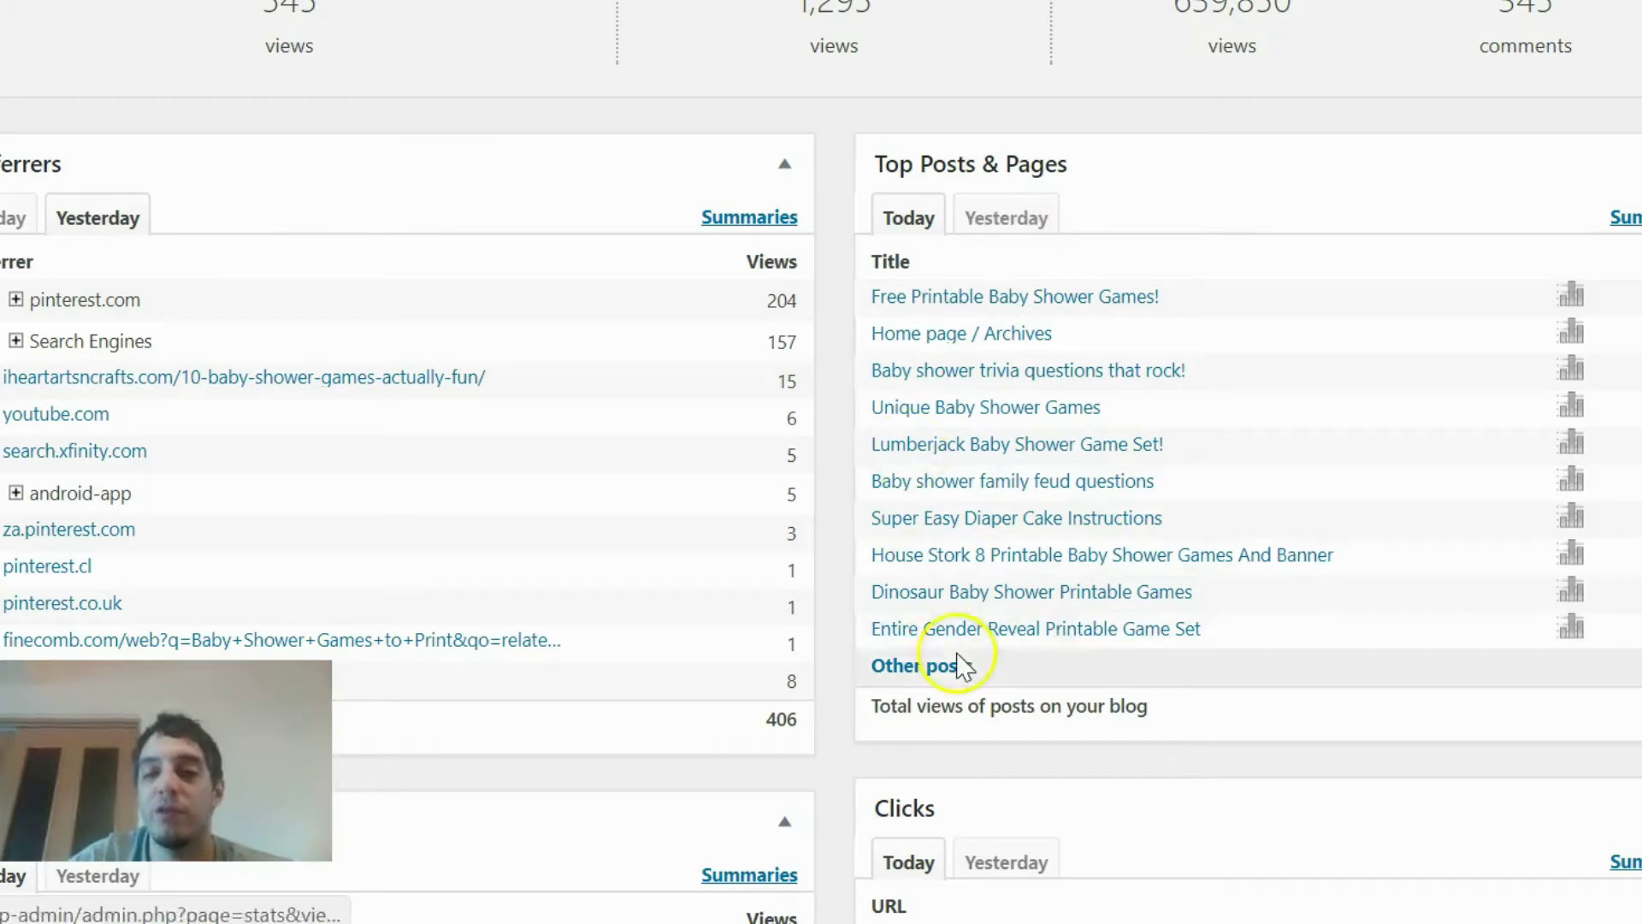
pyautogui.click(990, 224)
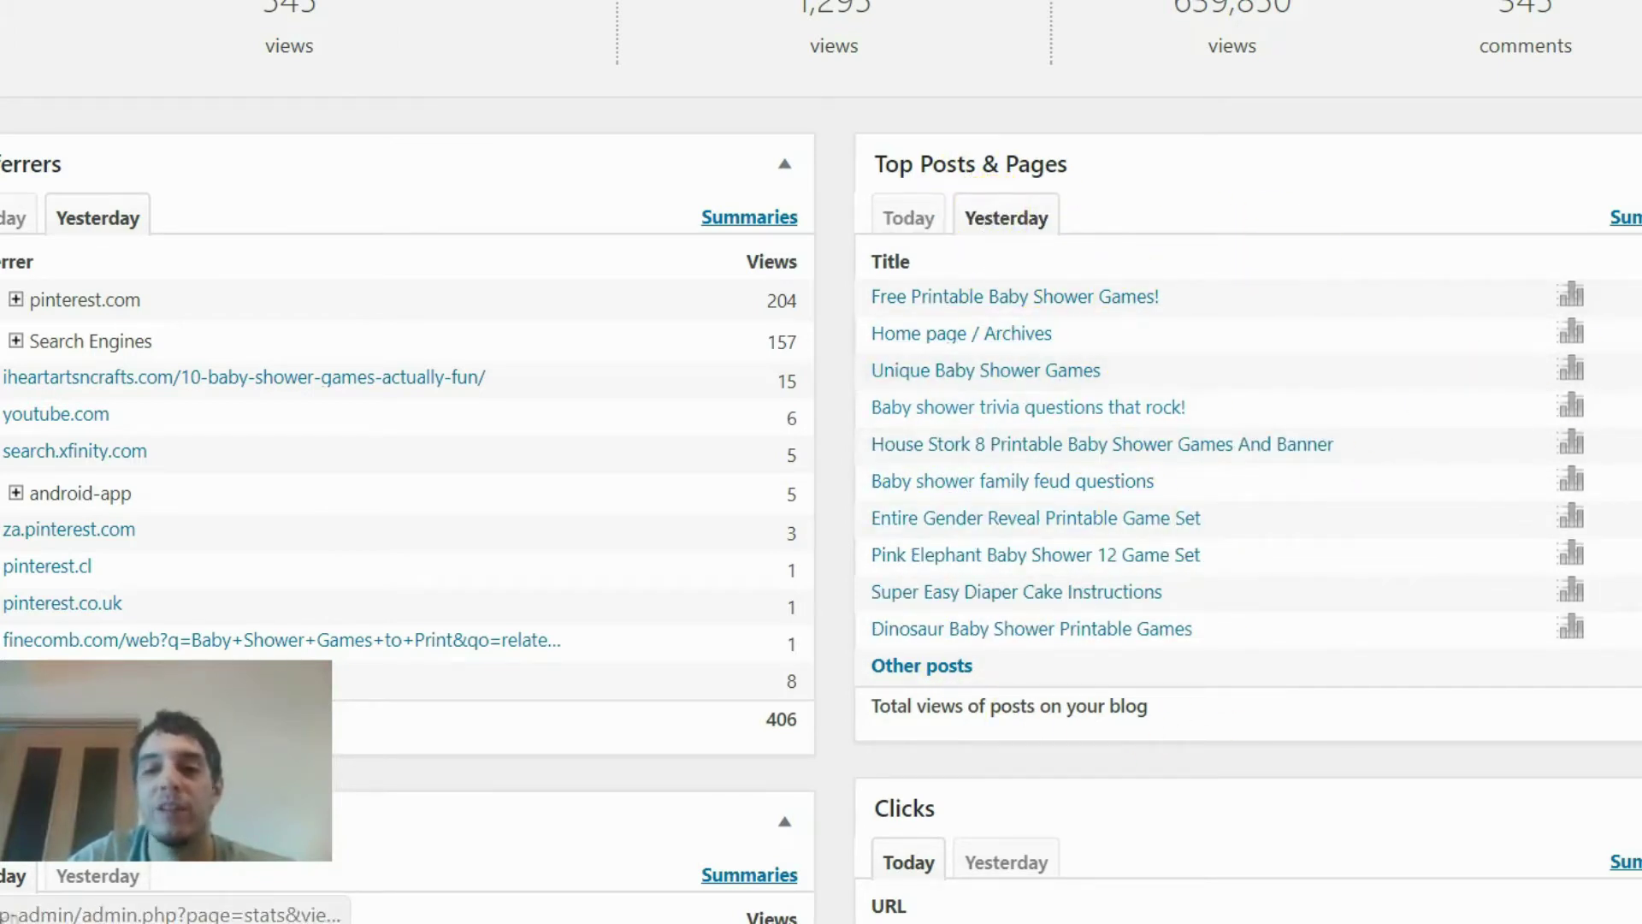
pyautogui.scroll(-4, 1401, 446)
pyautogui.scroll(-3, 1089, 300)
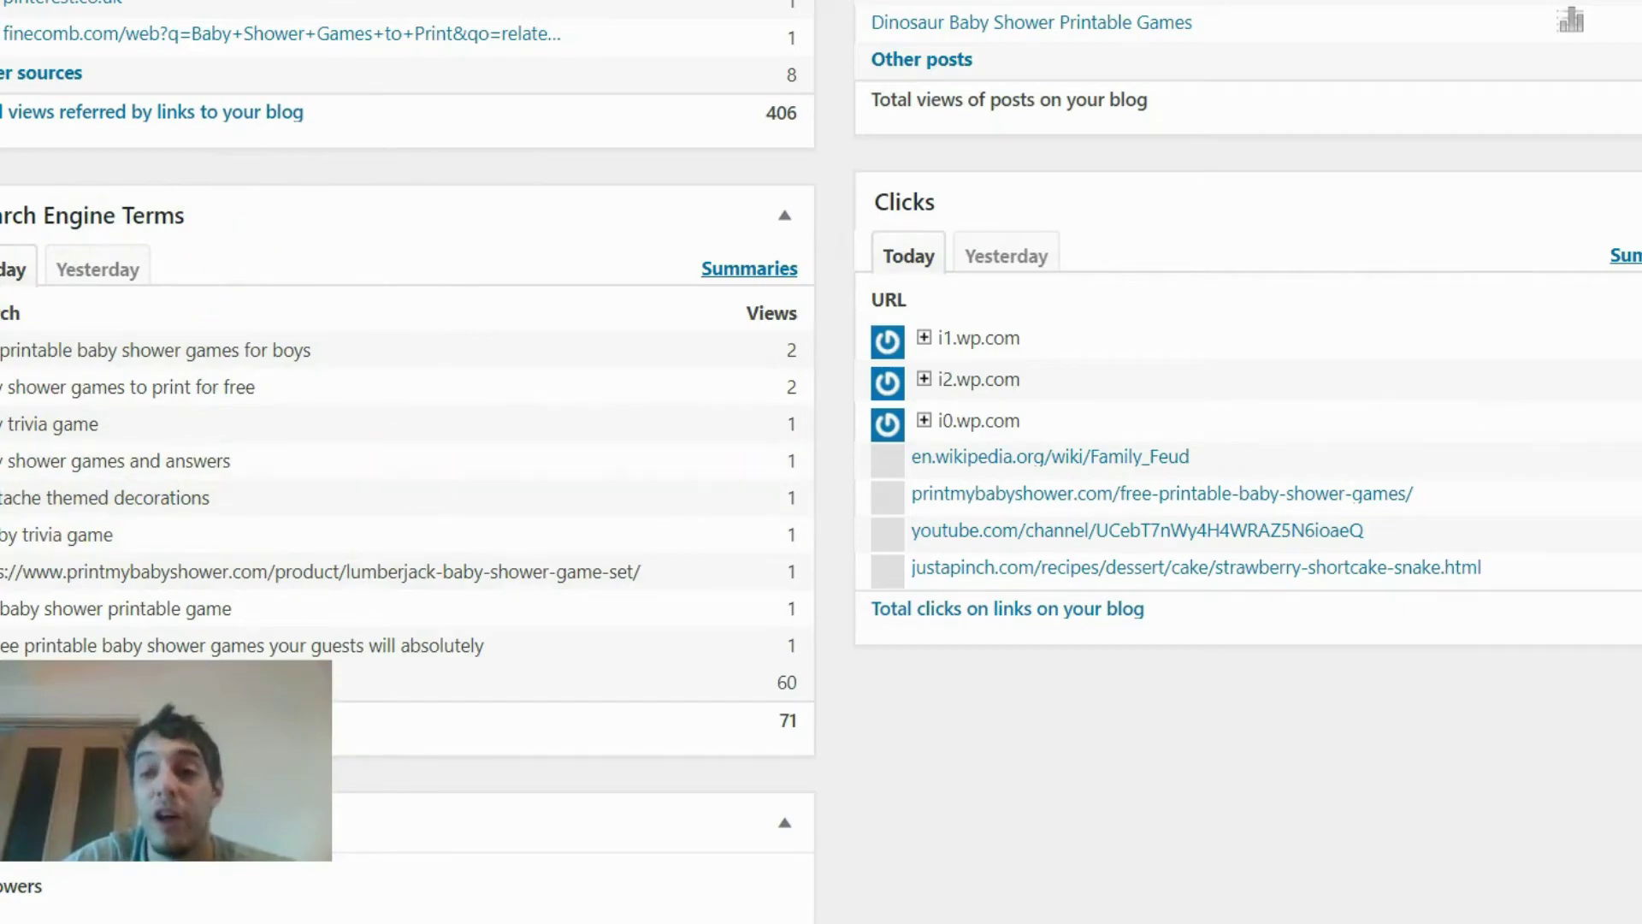
pyautogui.scroll(8, 1598, 476)
pyautogui.scroll(8, 821, 461)
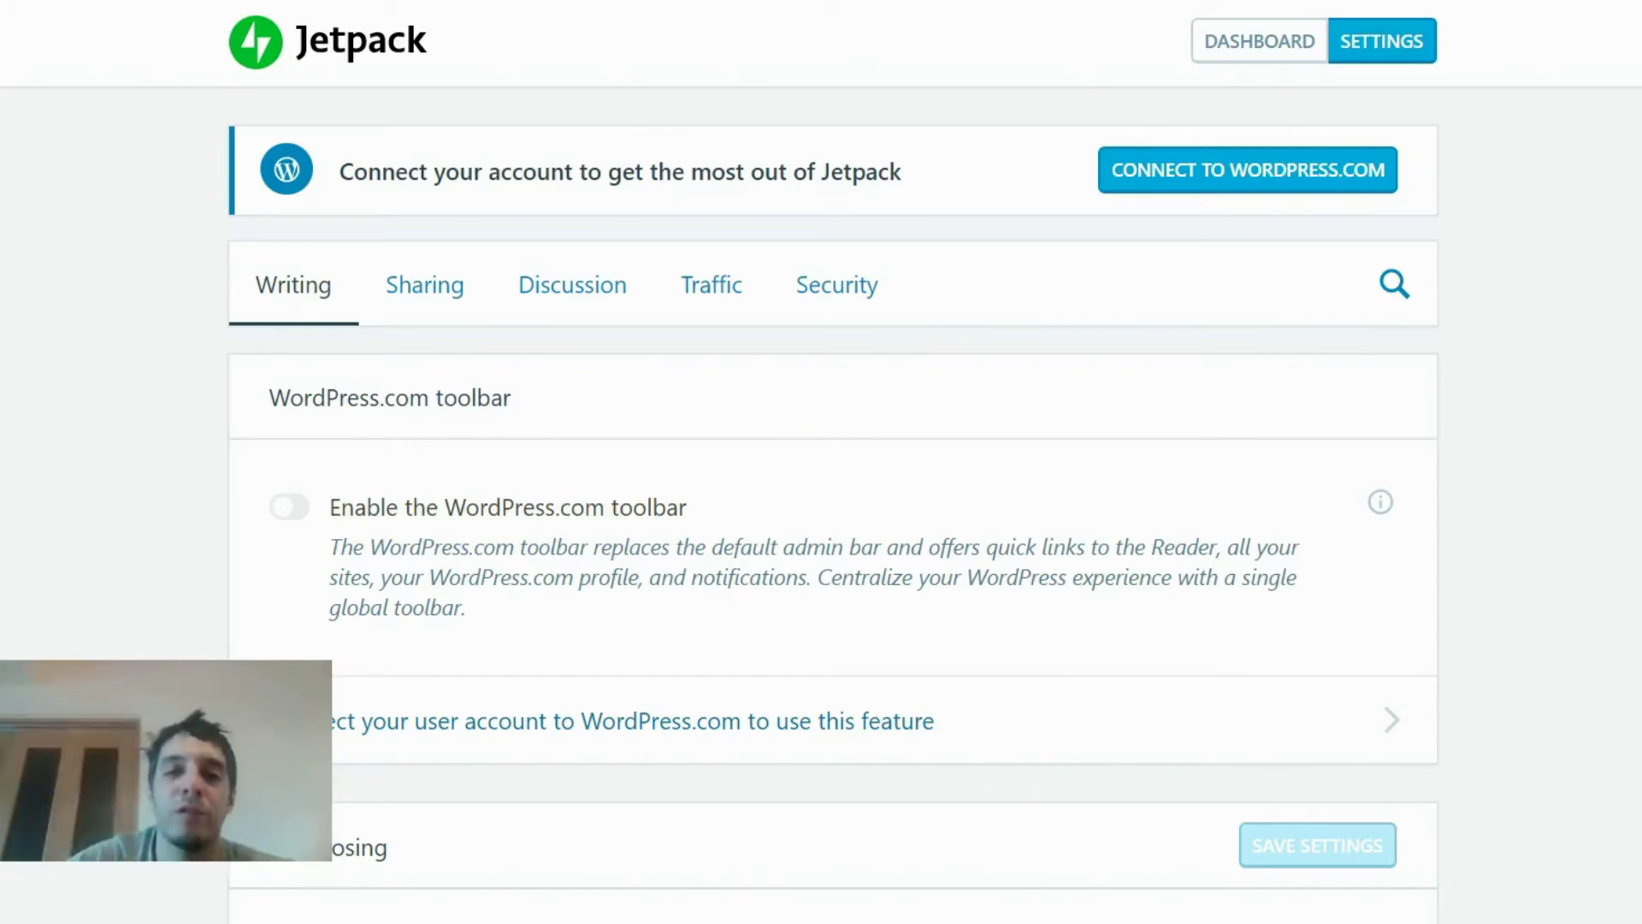
pyautogui.scroll(-8, 1566, 240)
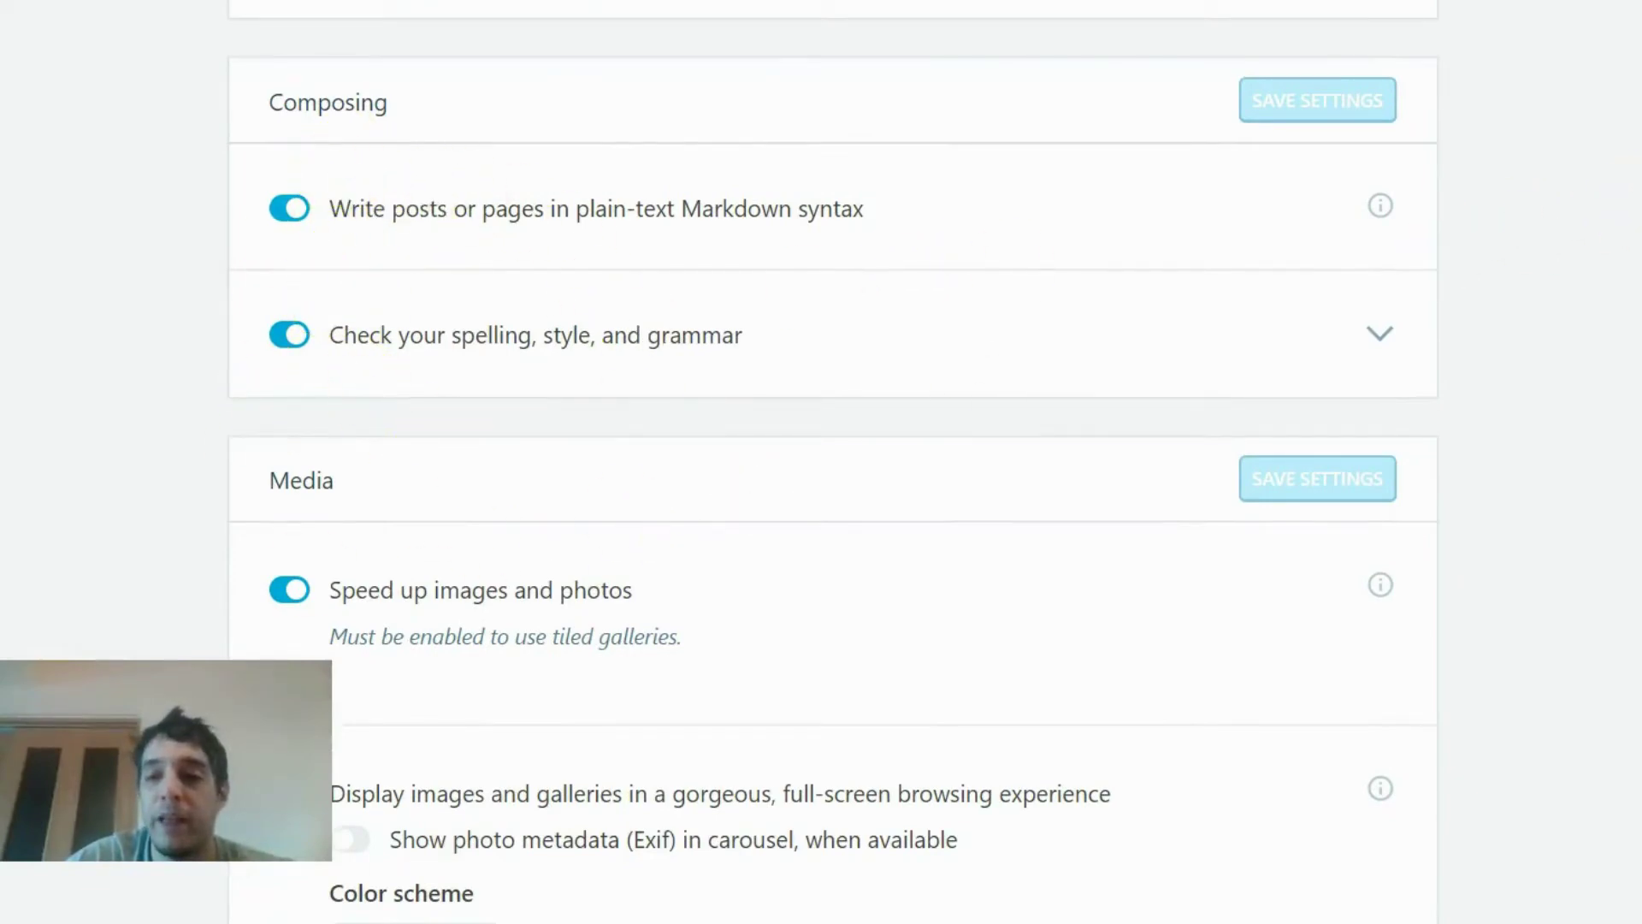
pyautogui.scroll(-9, 833, 469)
pyautogui.scroll(2, 832, 469)
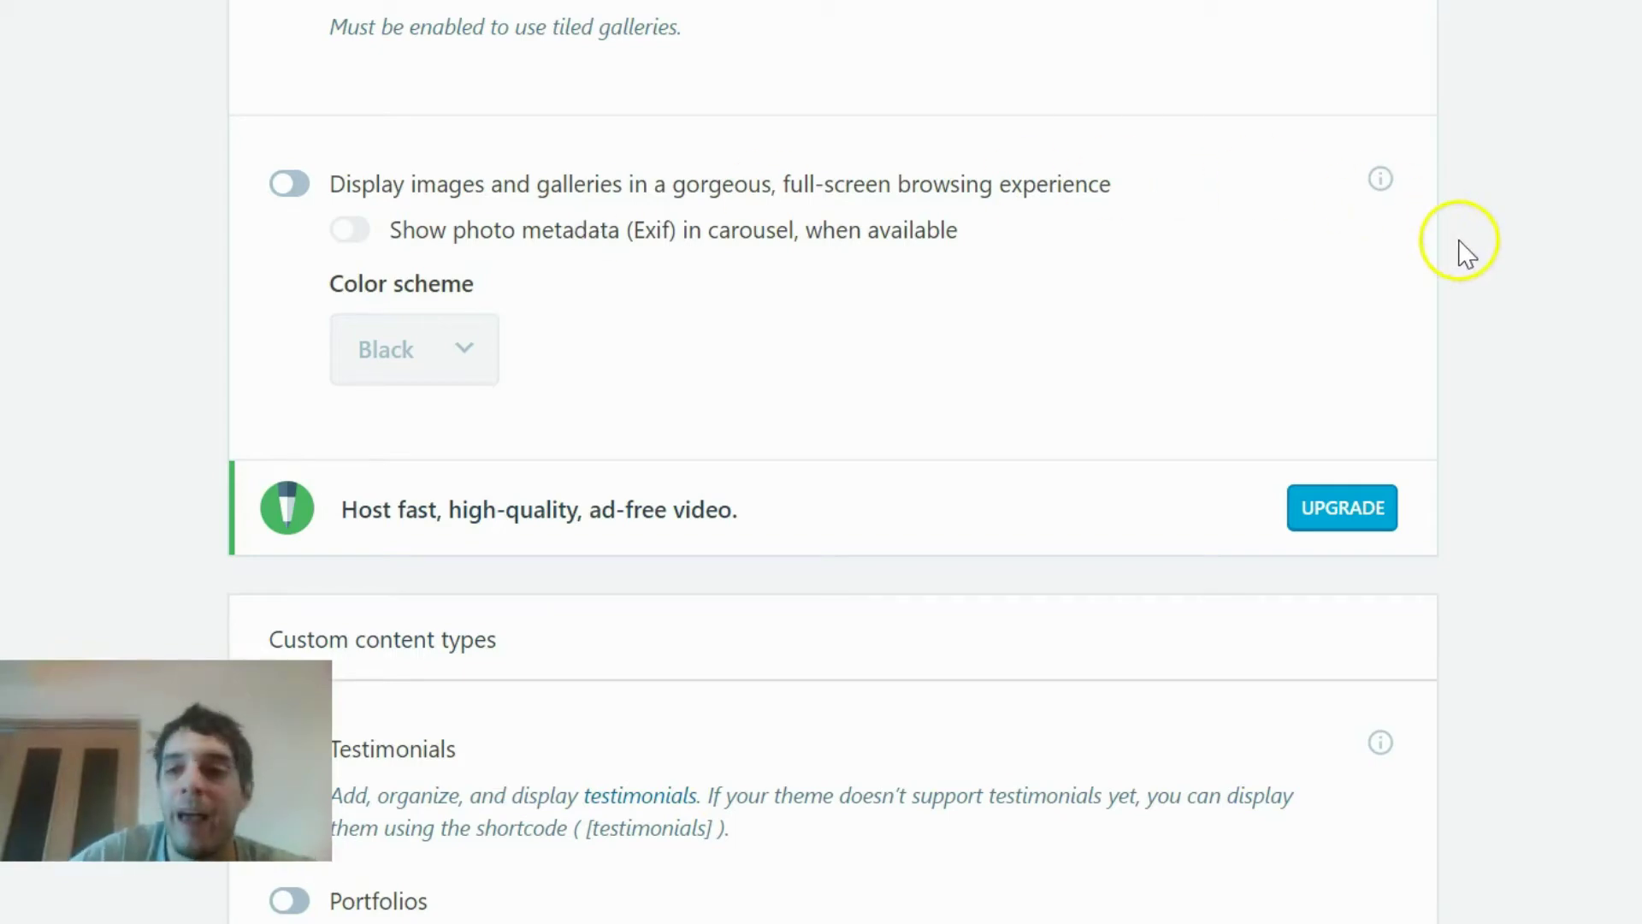
pyautogui.scroll(-5, 832, 452)
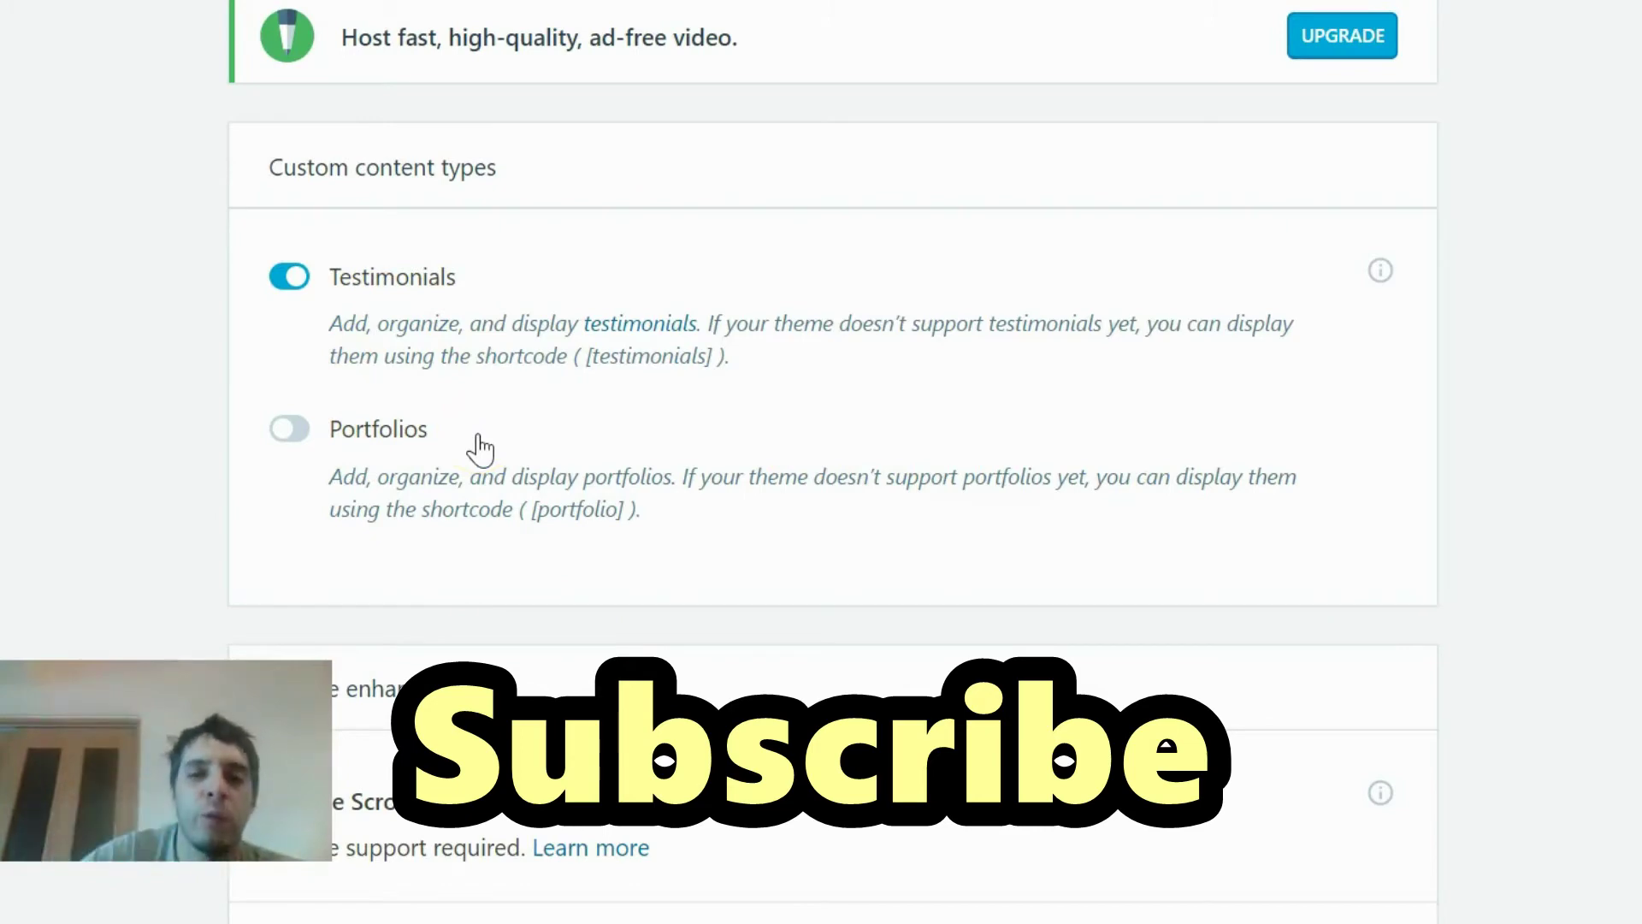
# Step: Review Custom content types, switch the Jetpack Mobile theme off, then move to Sharing settings
pyautogui.scroll(-8, 833, 462)
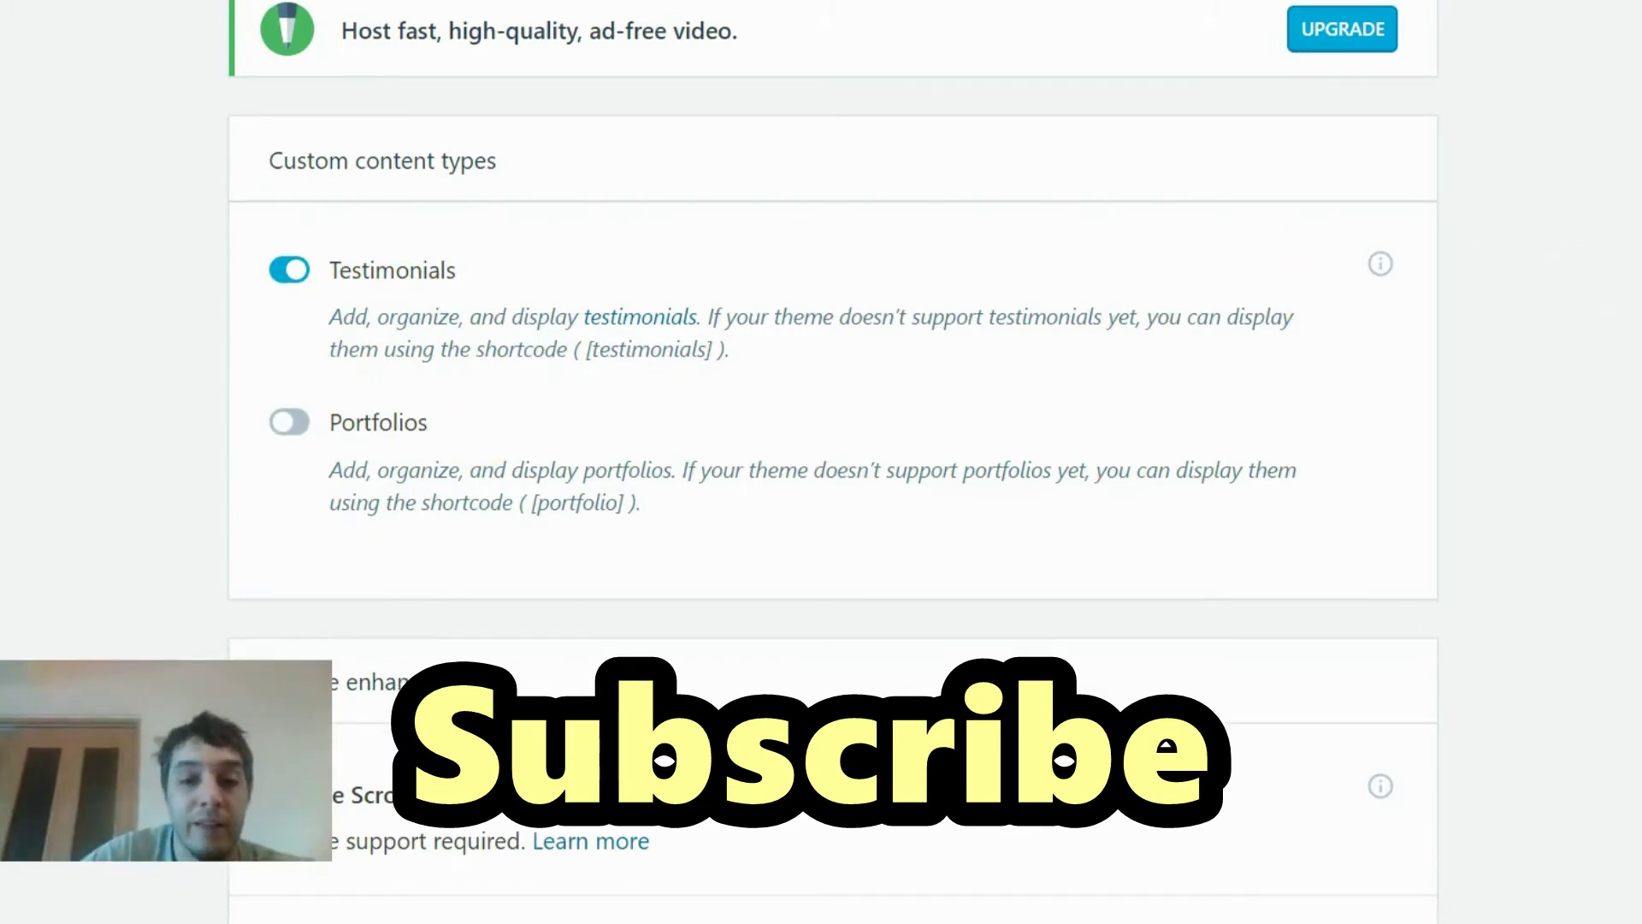
pyautogui.click(467, 304)
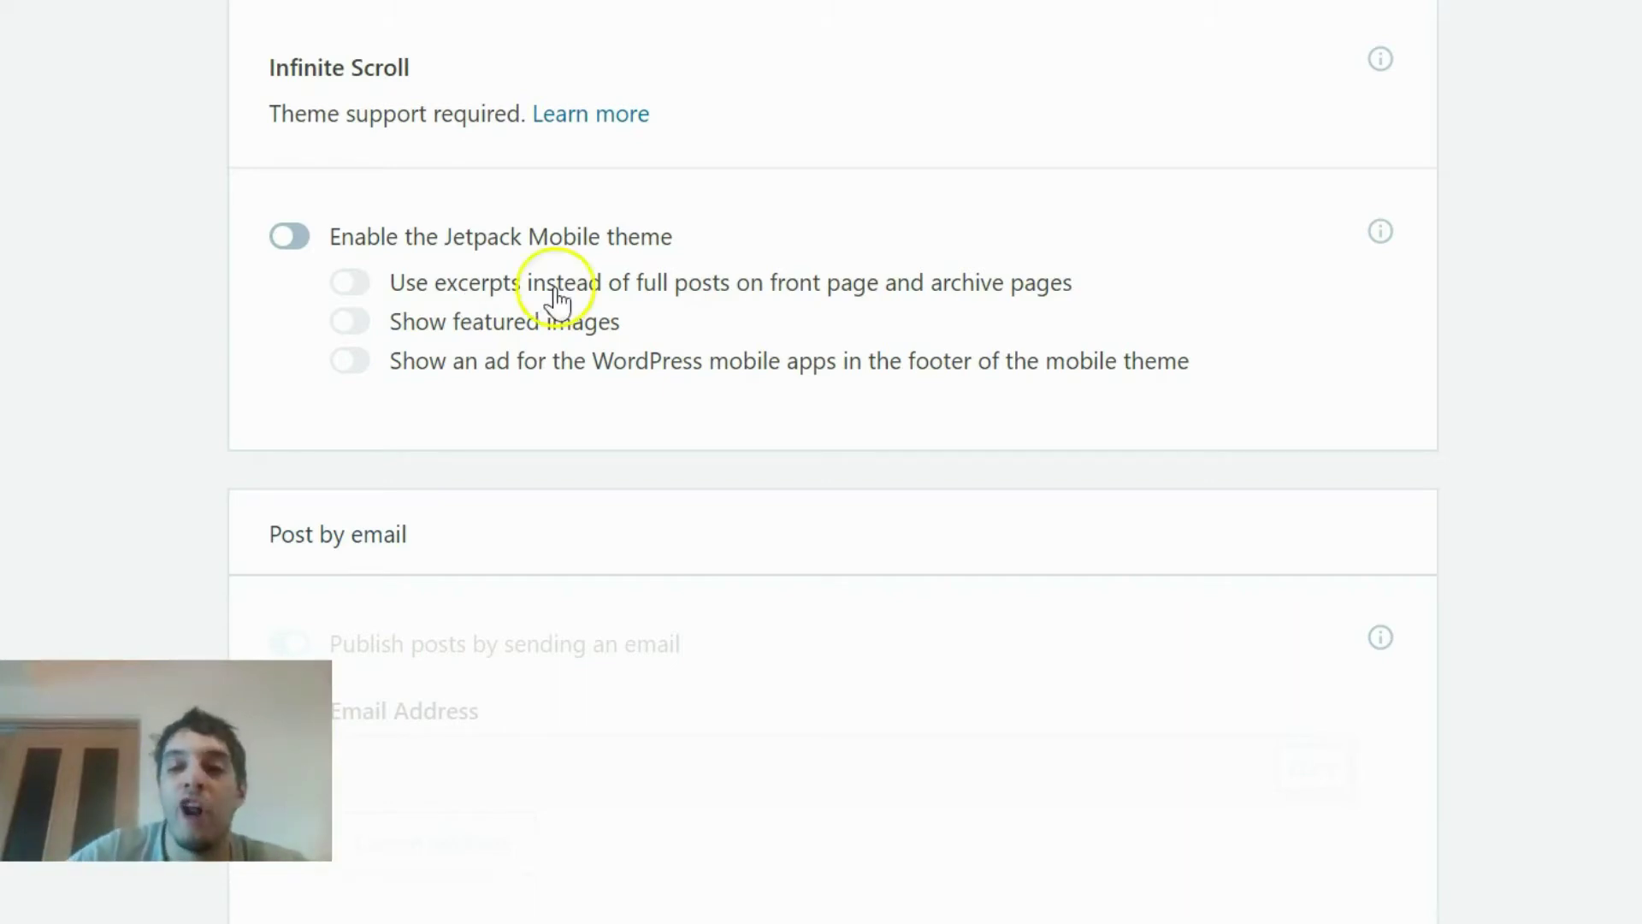
pyautogui.scroll(20, 1529, 102)
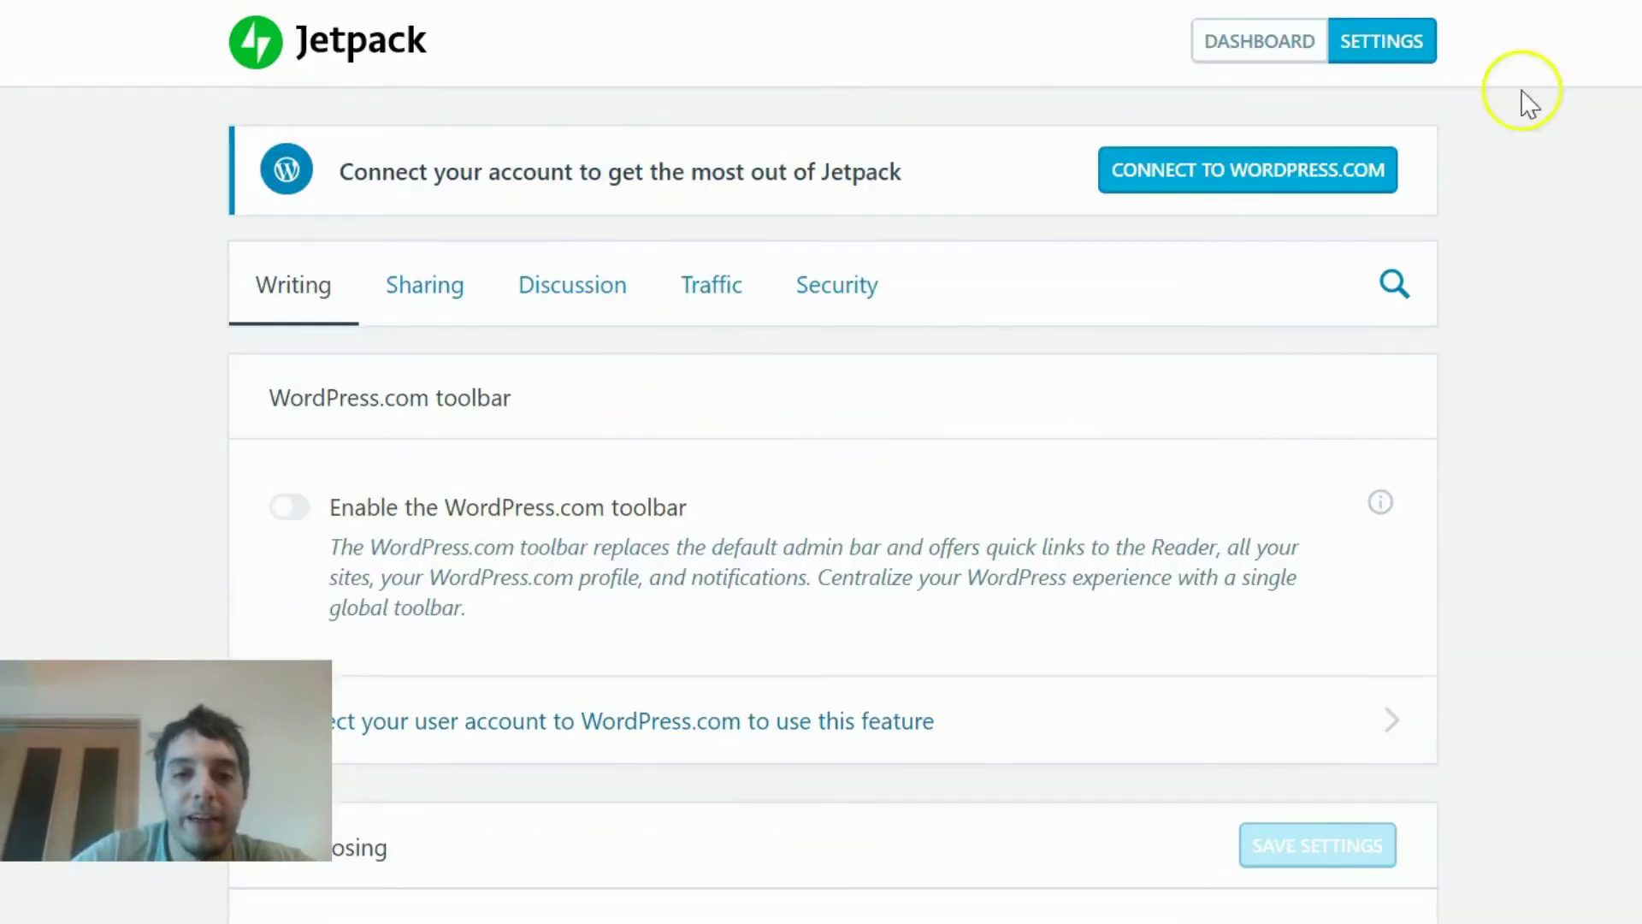
pyautogui.click(438, 285)
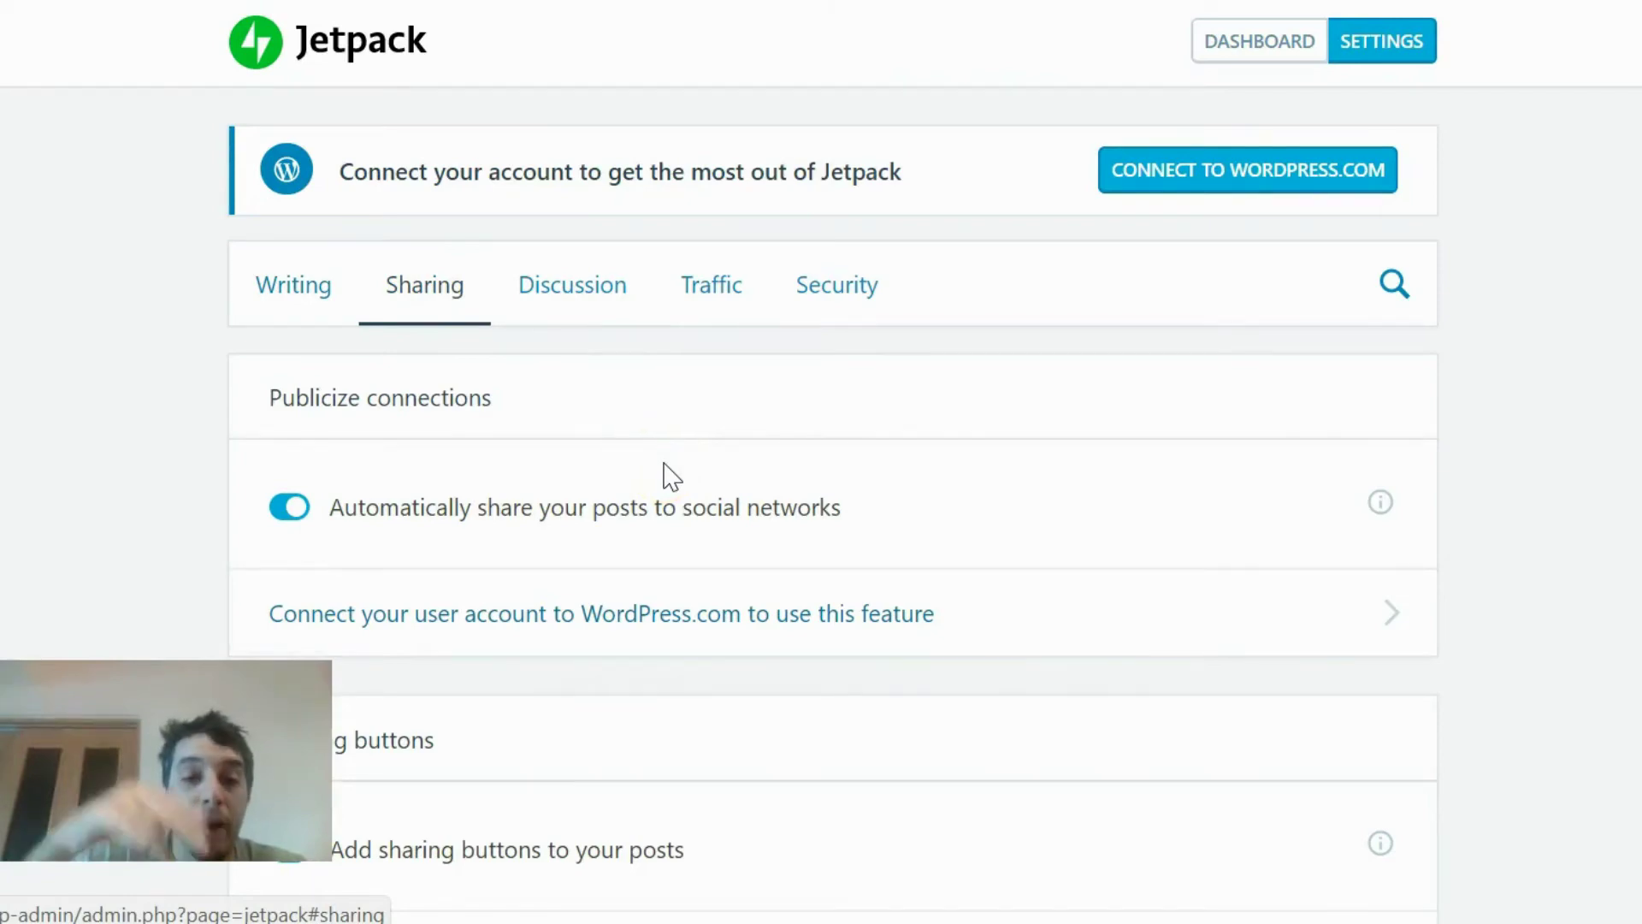
# Step: Switch on 'Add sharing buttons' and the Like buttons option for posts
pyautogui.click(1568, 356)
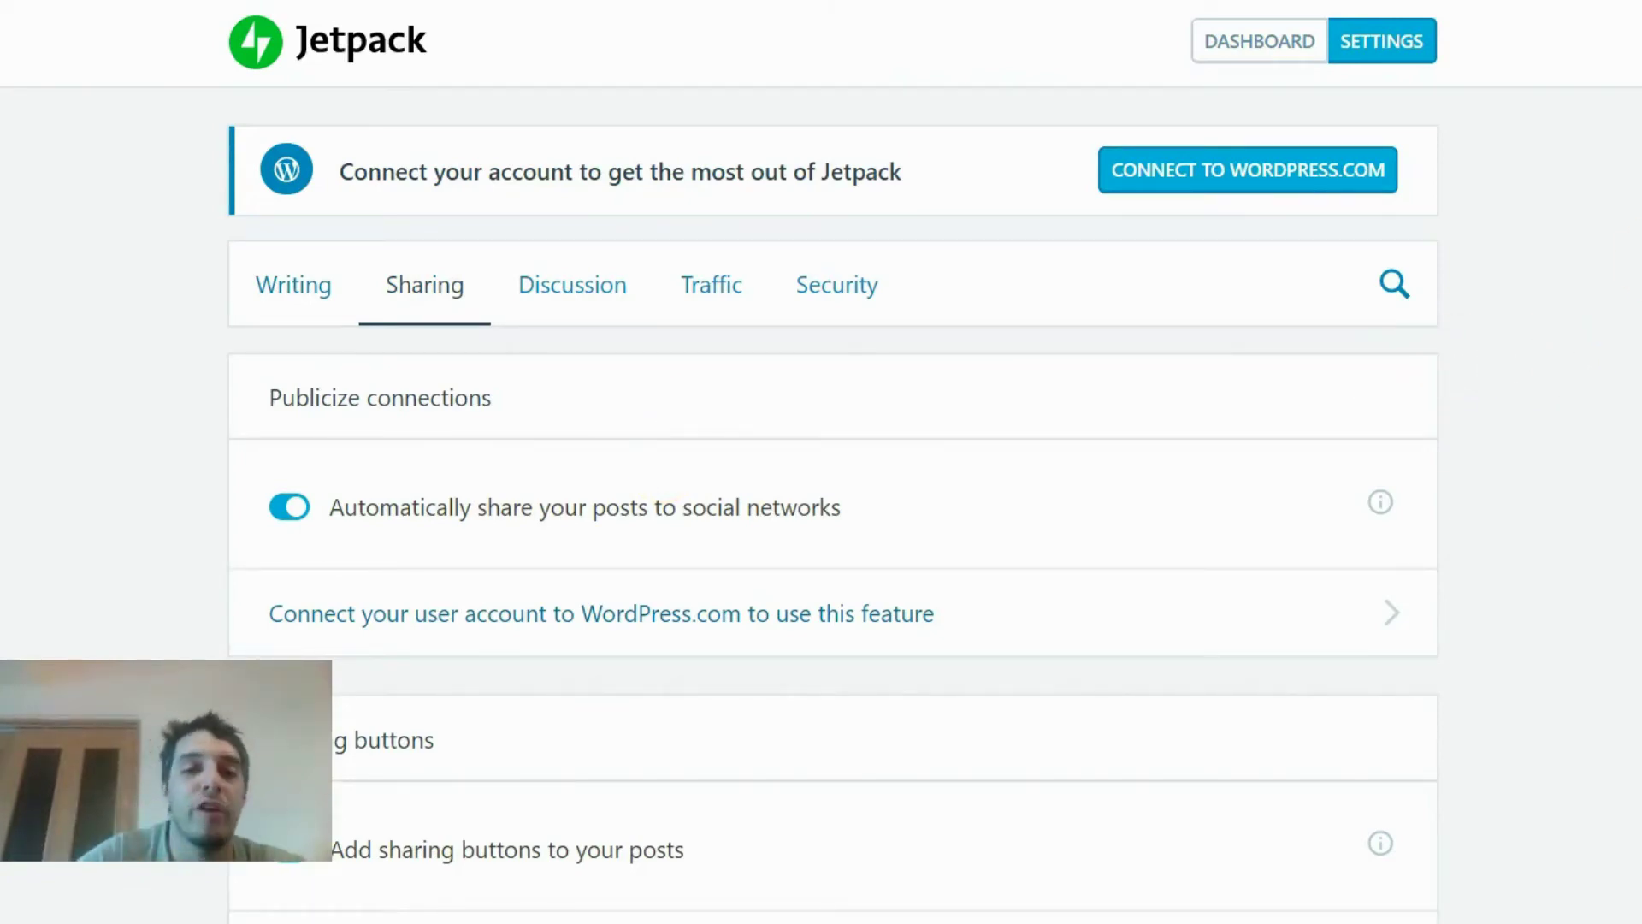
pyautogui.scroll(-10, 834, 471)
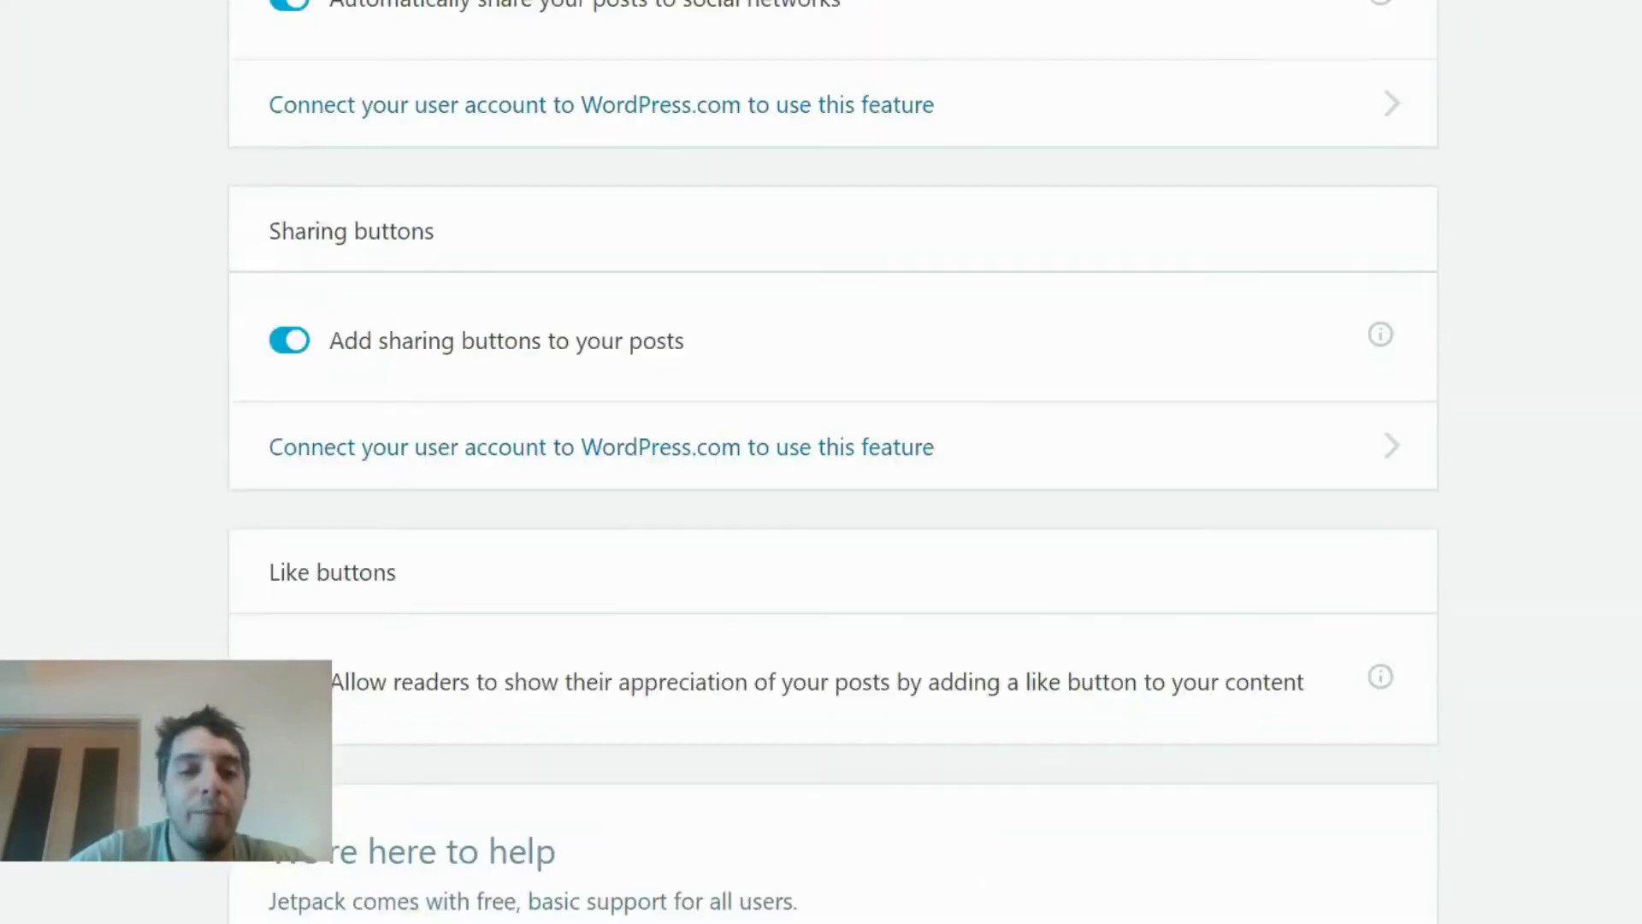
pyautogui.scroll(-5, 834, 470)
pyautogui.scroll(7, 834, 470)
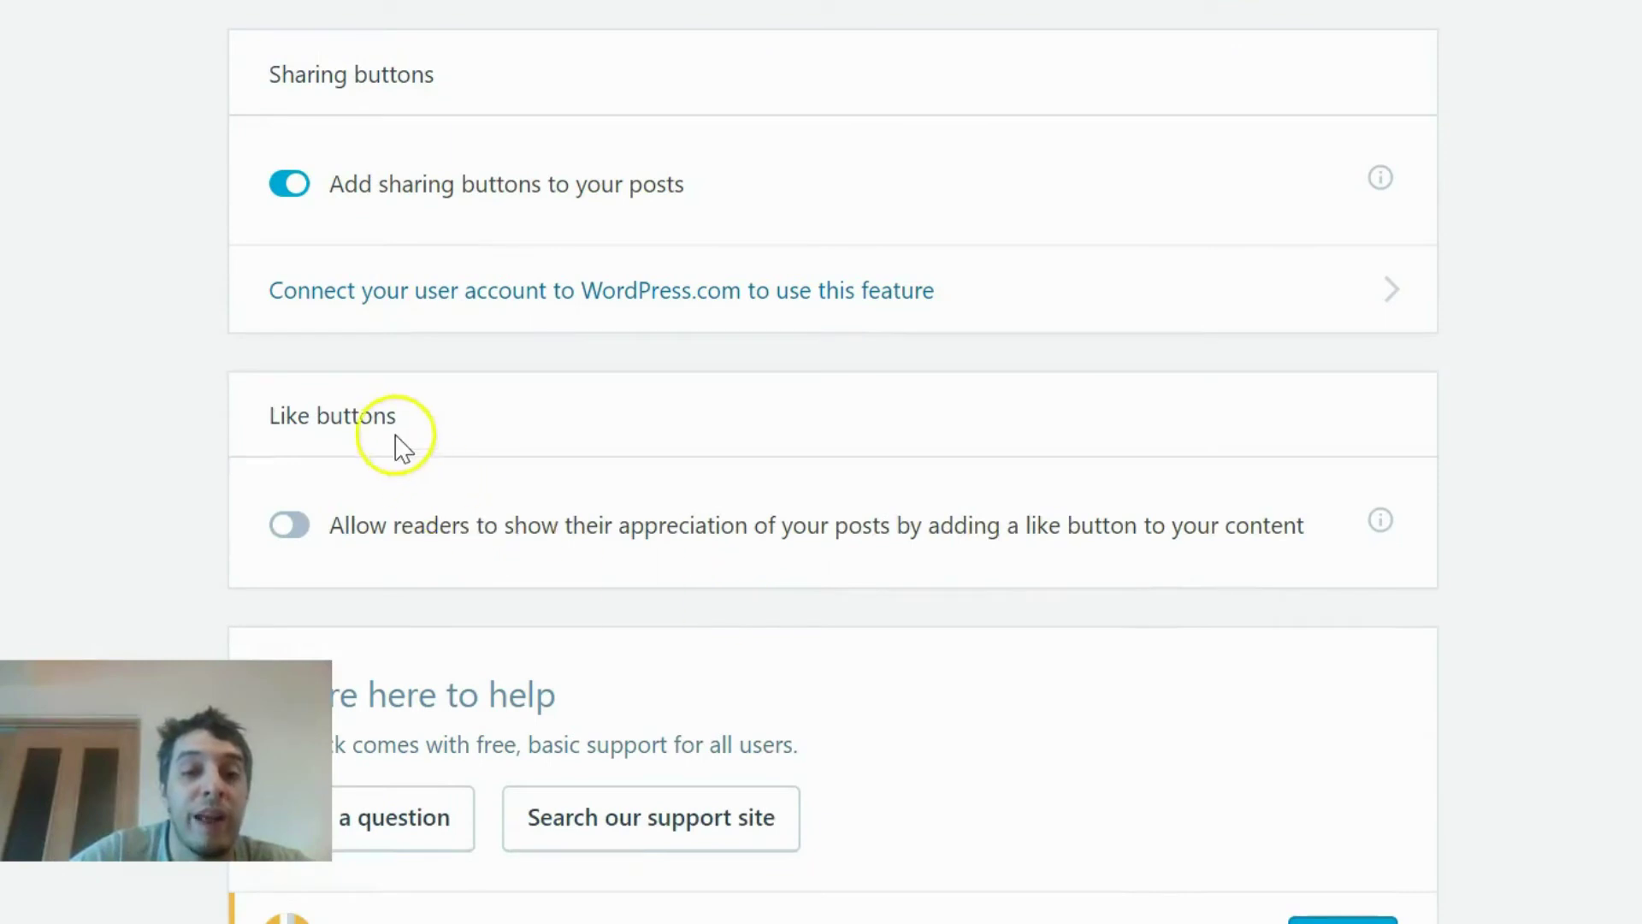
pyautogui.click(291, 520)
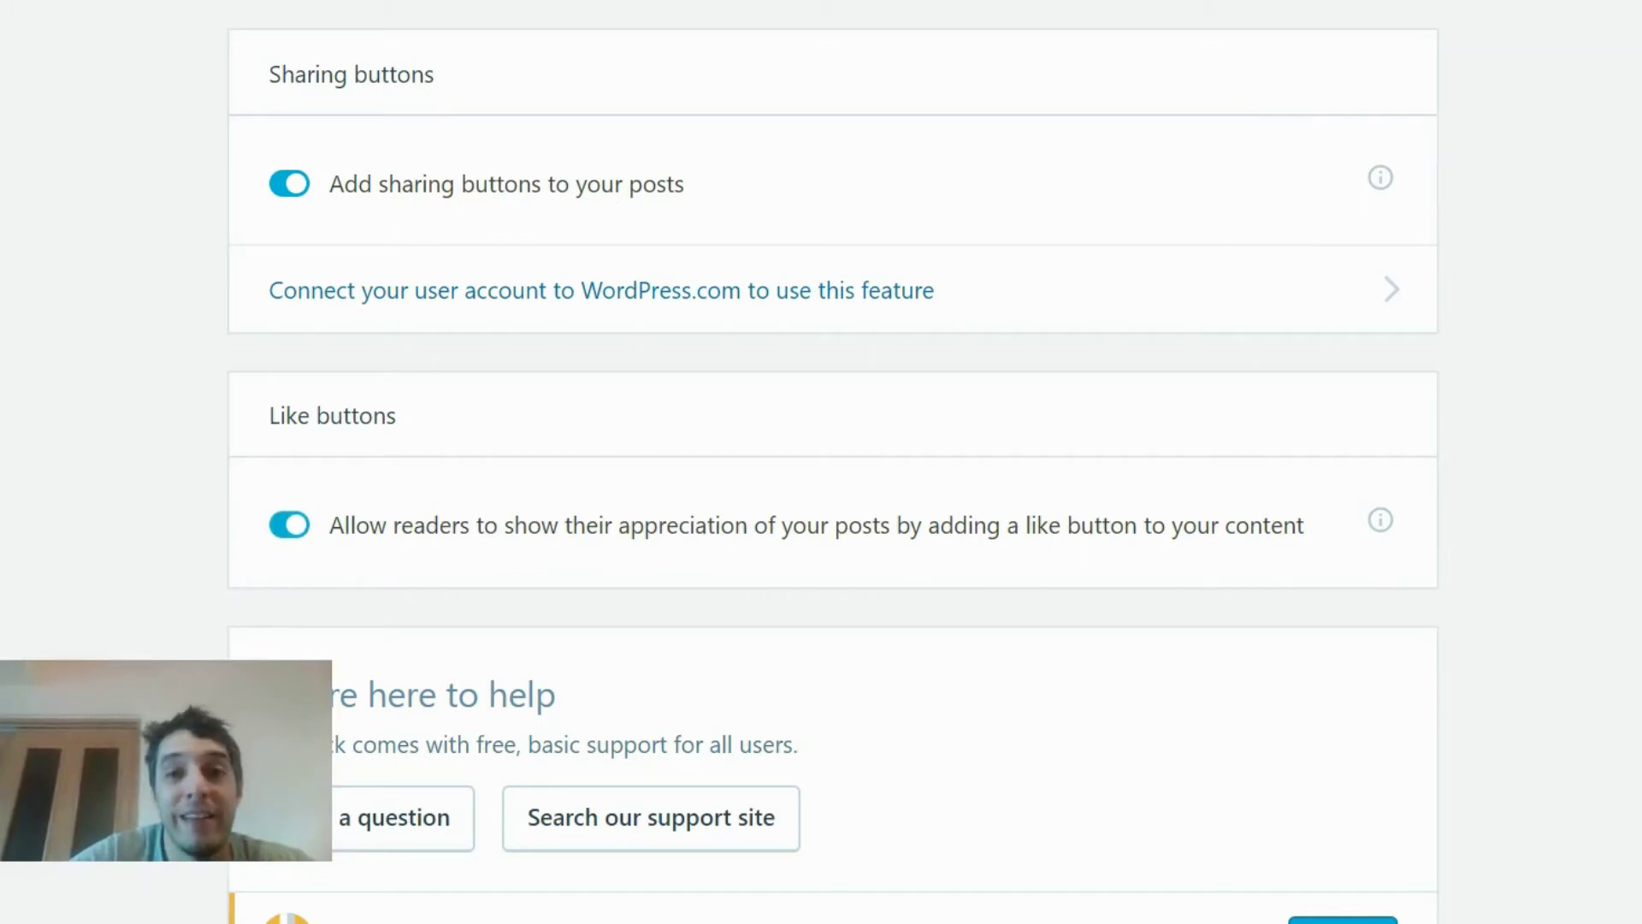
pyautogui.scroll(7, 821, 462)
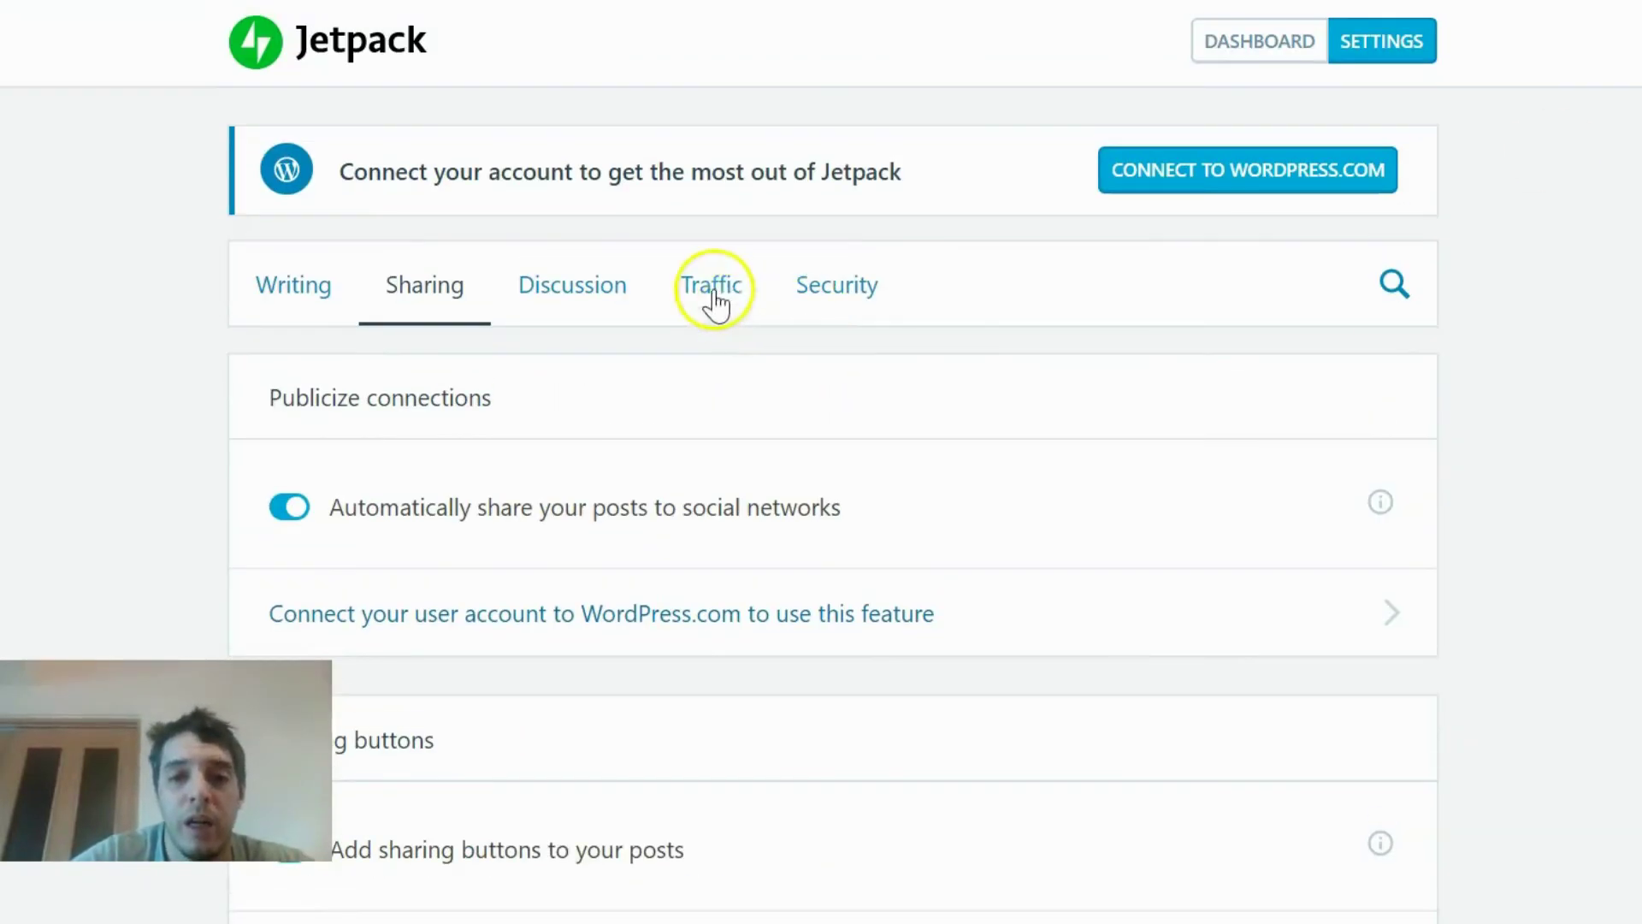
pyautogui.click(588, 295)
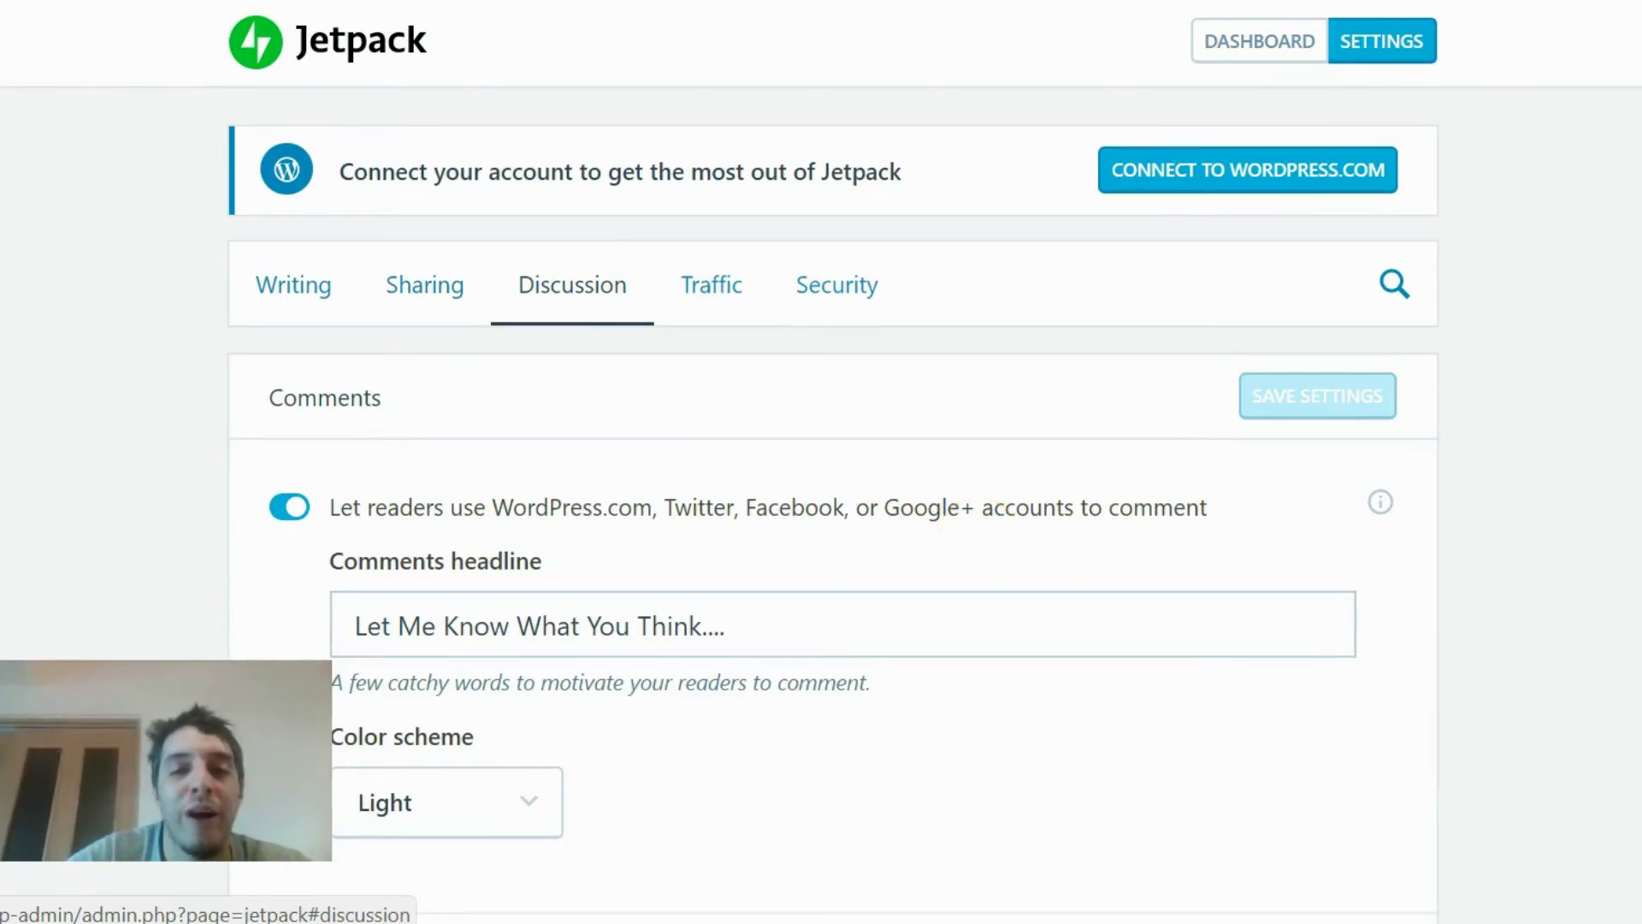
# Step: Review the Comments and Subscriptions options, then return to the top of the page
pyautogui.scroll(-9, 821, 461)
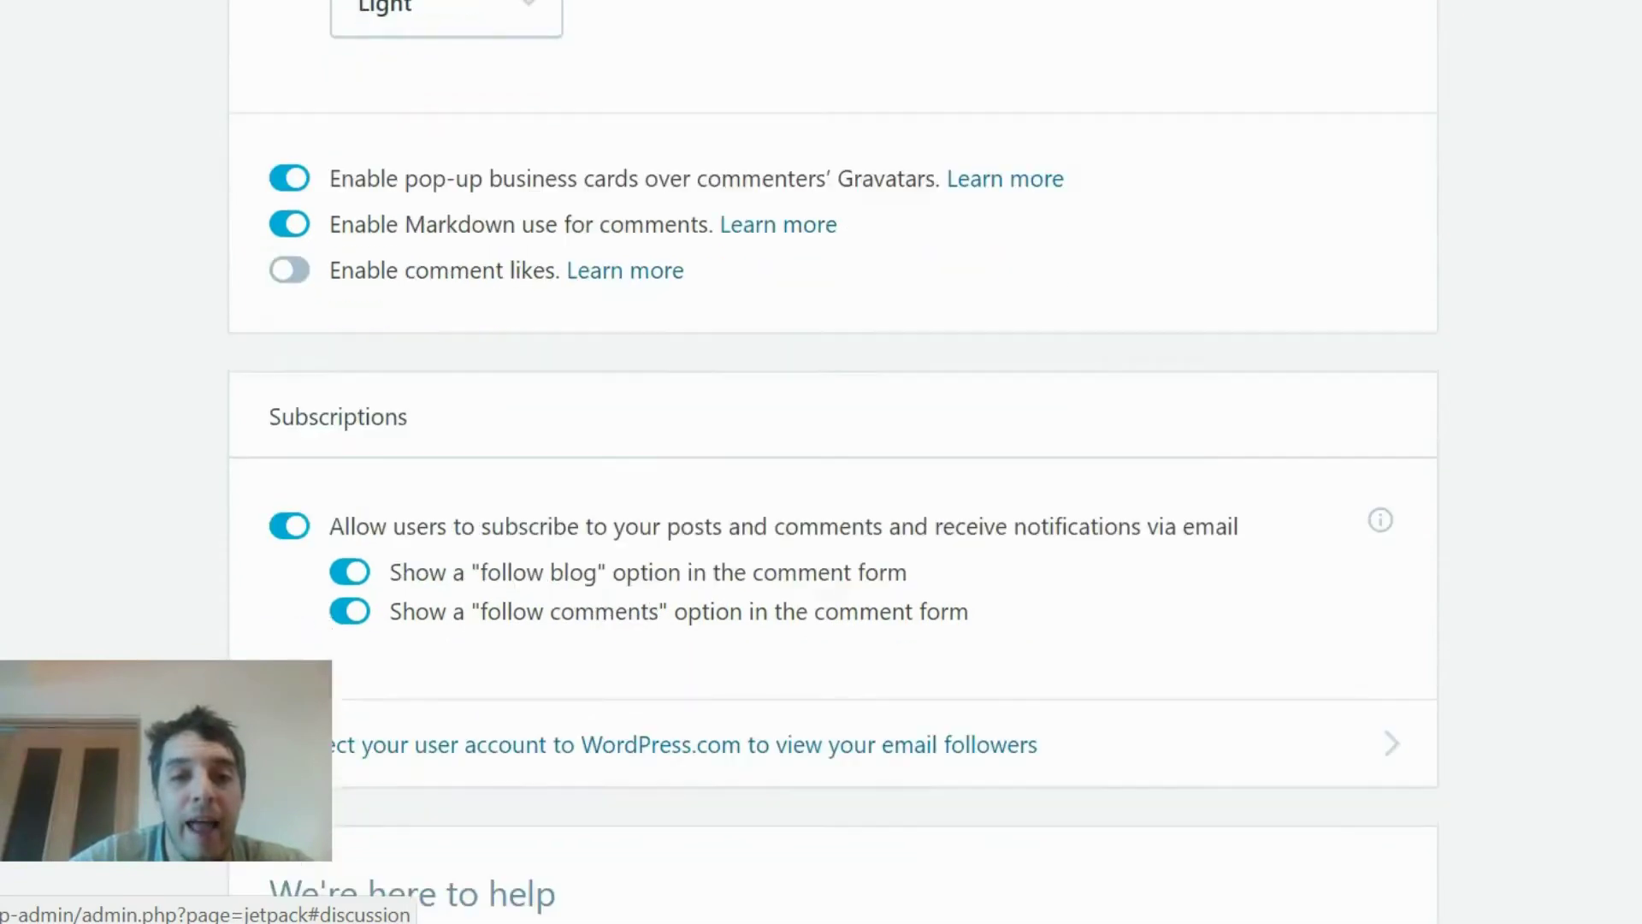
pyautogui.scroll(-1, 821, 462)
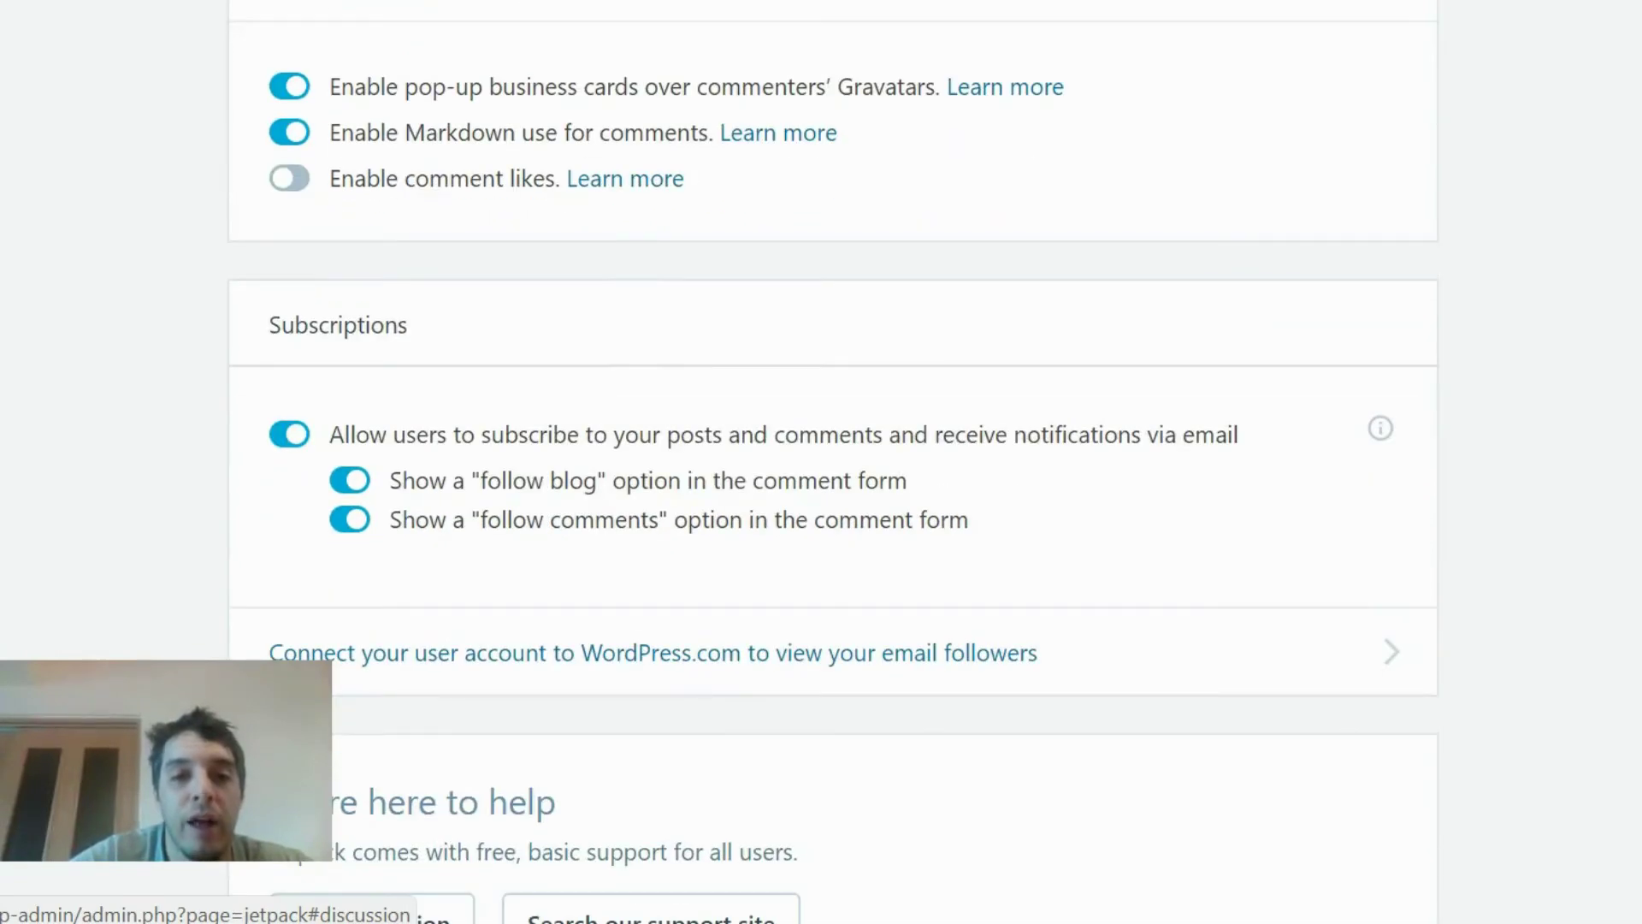
pyautogui.scroll(-10, 821, 462)
pyautogui.press('Home')
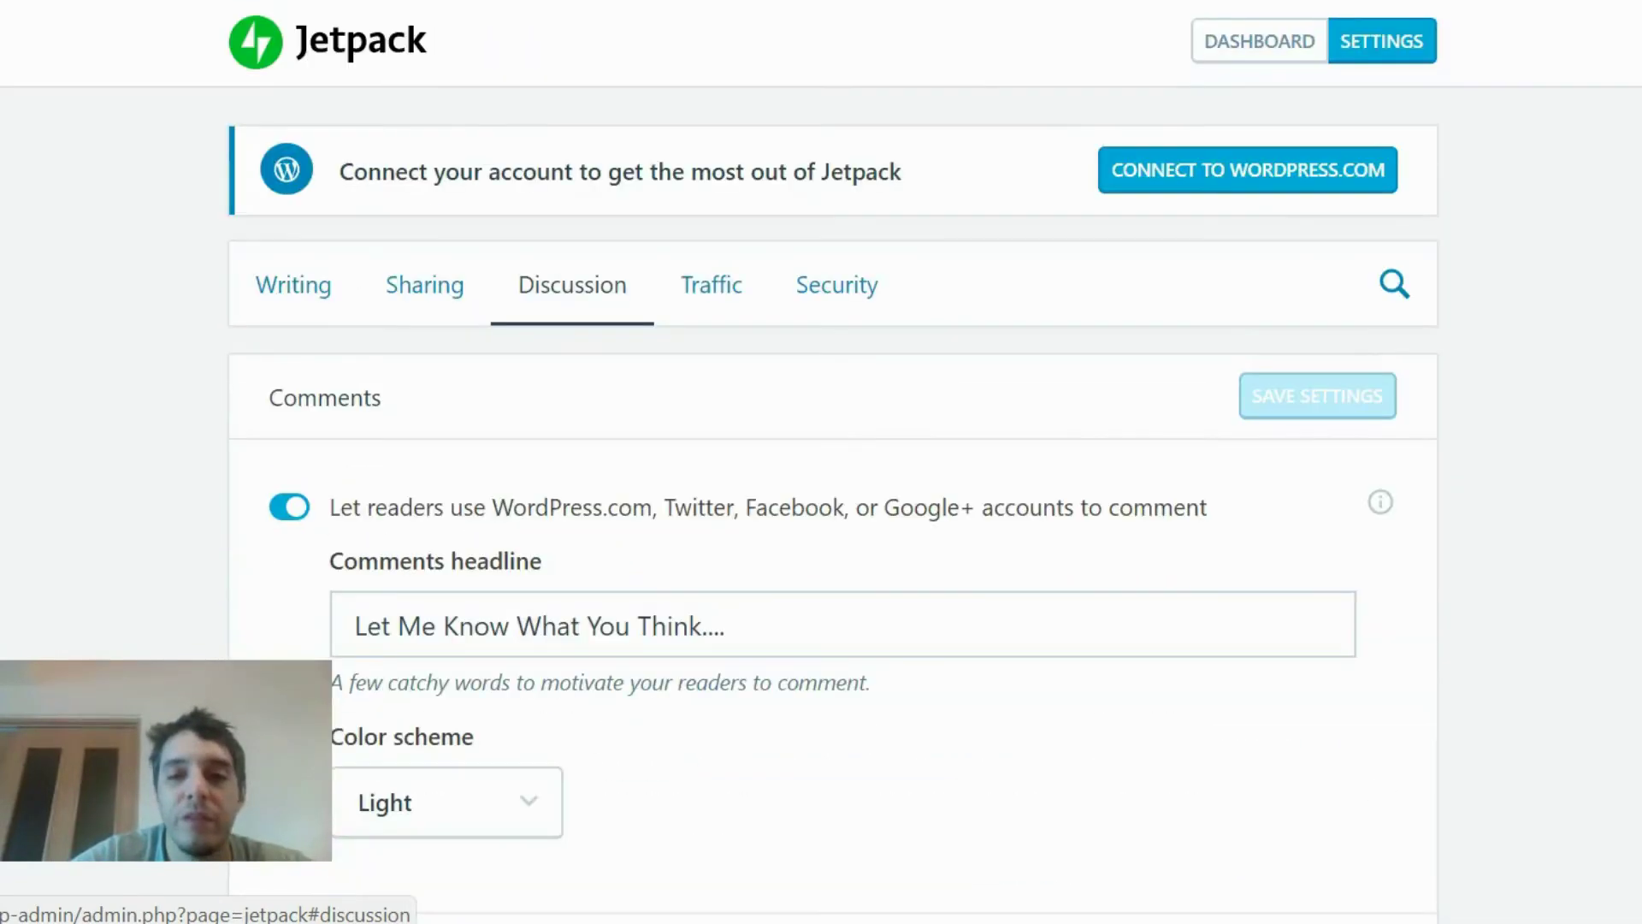
# Step: Review Site stats, ads, Related posts, SEO, Google Analytics and Sitemaps on the Traffic tab
pyautogui.click(720, 317)
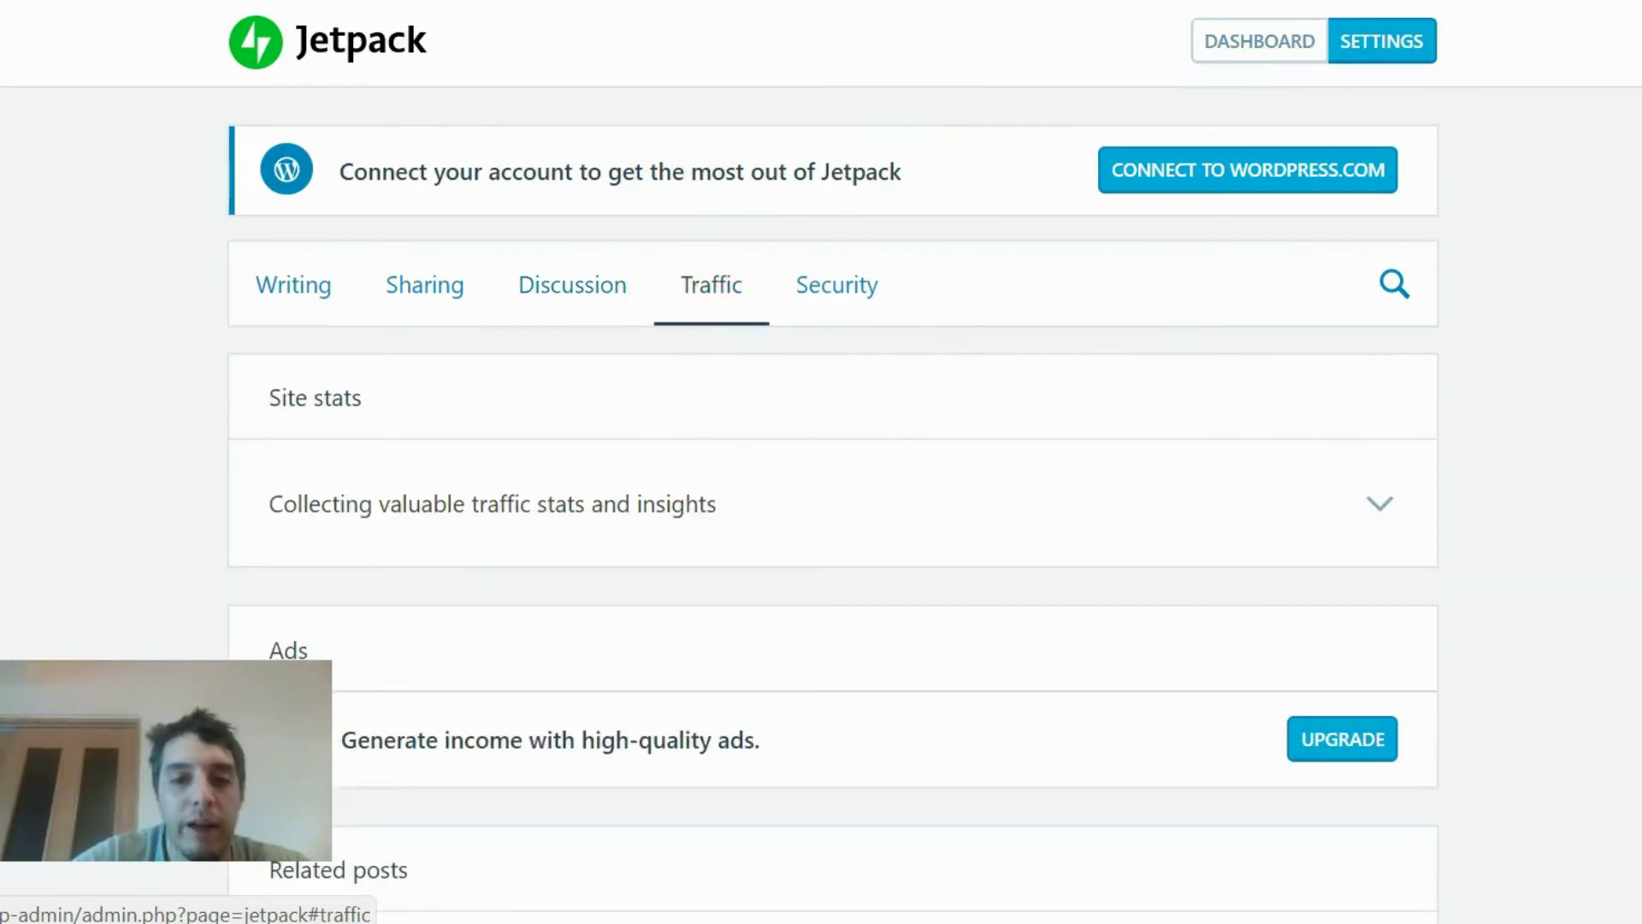
pyautogui.scroll(-5, 821, 462)
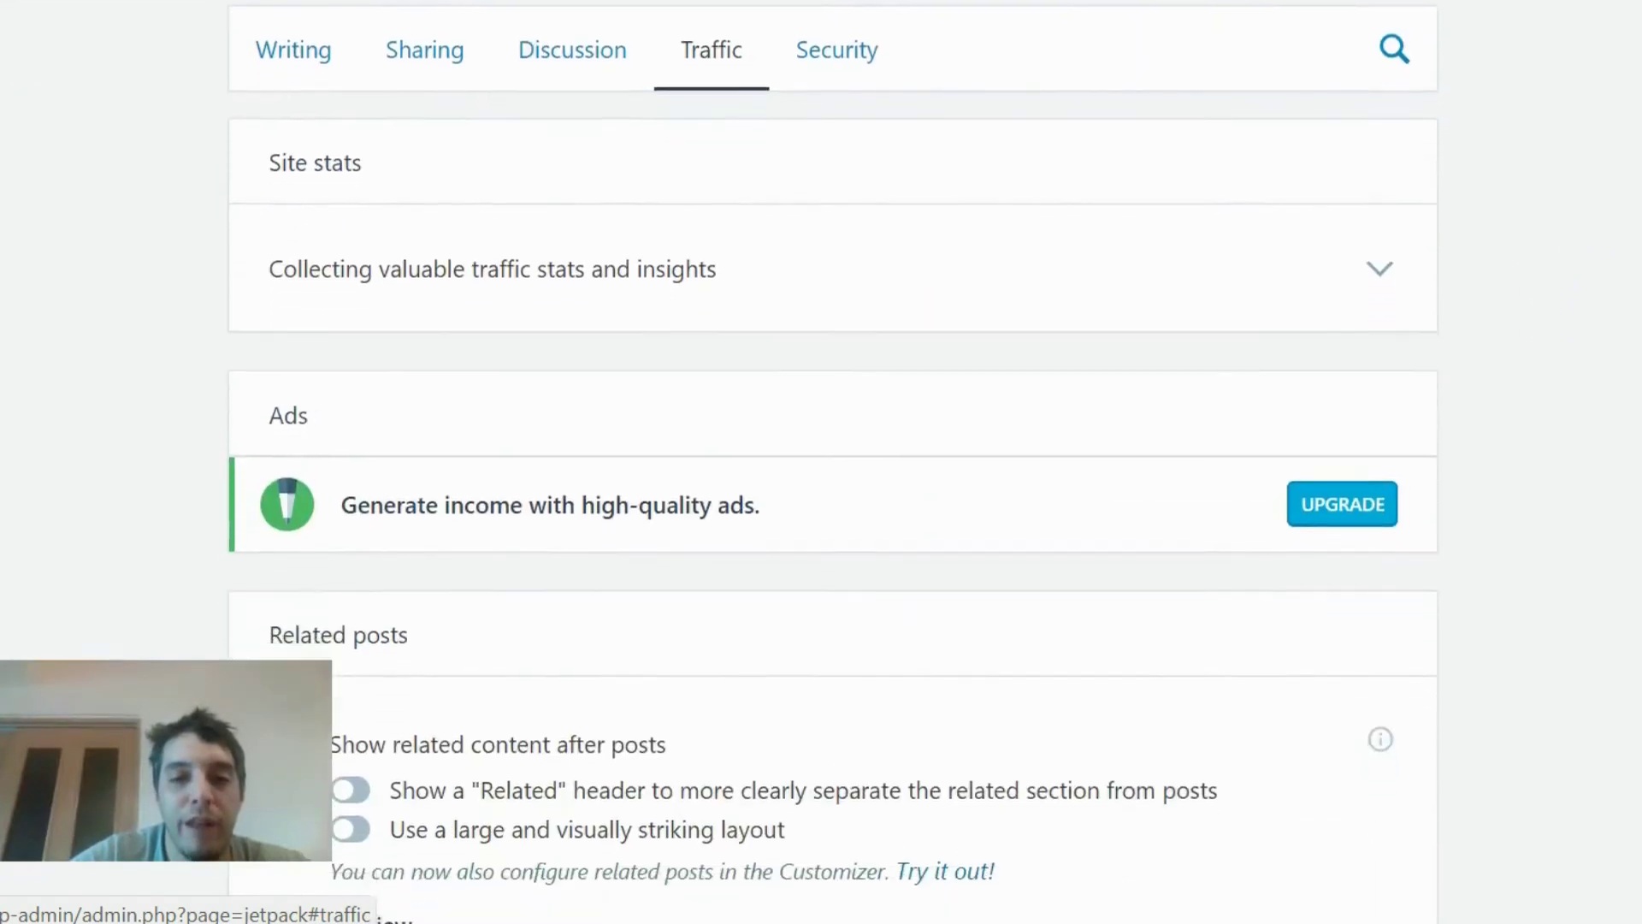
pyautogui.scroll(-5, 821, 462)
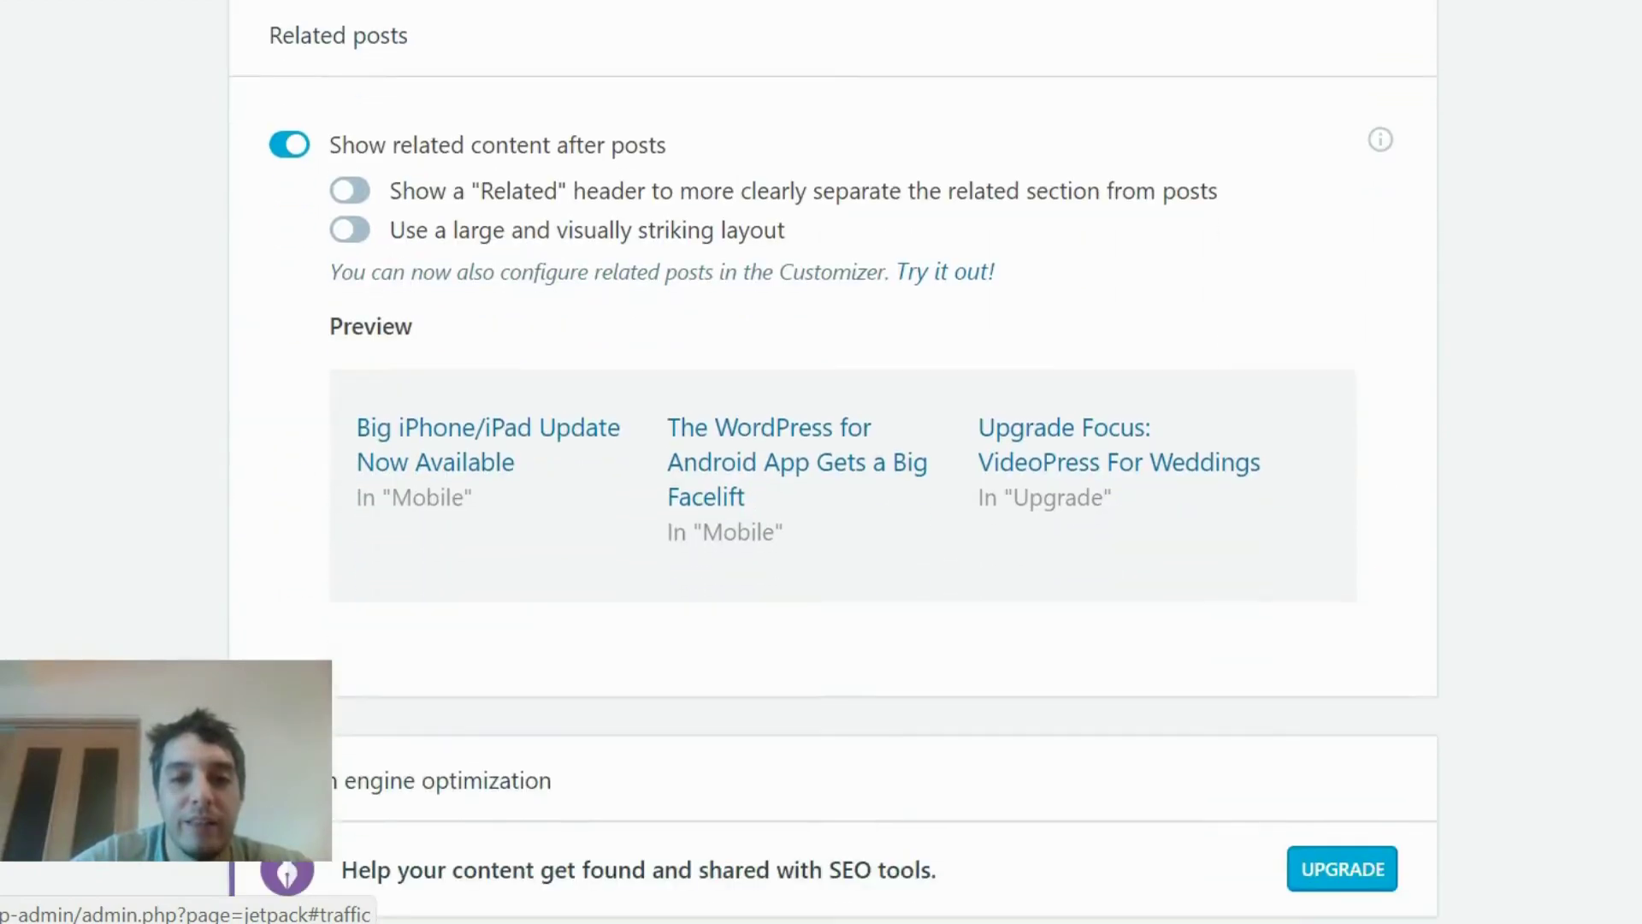
pyautogui.scroll(-9, 821, 462)
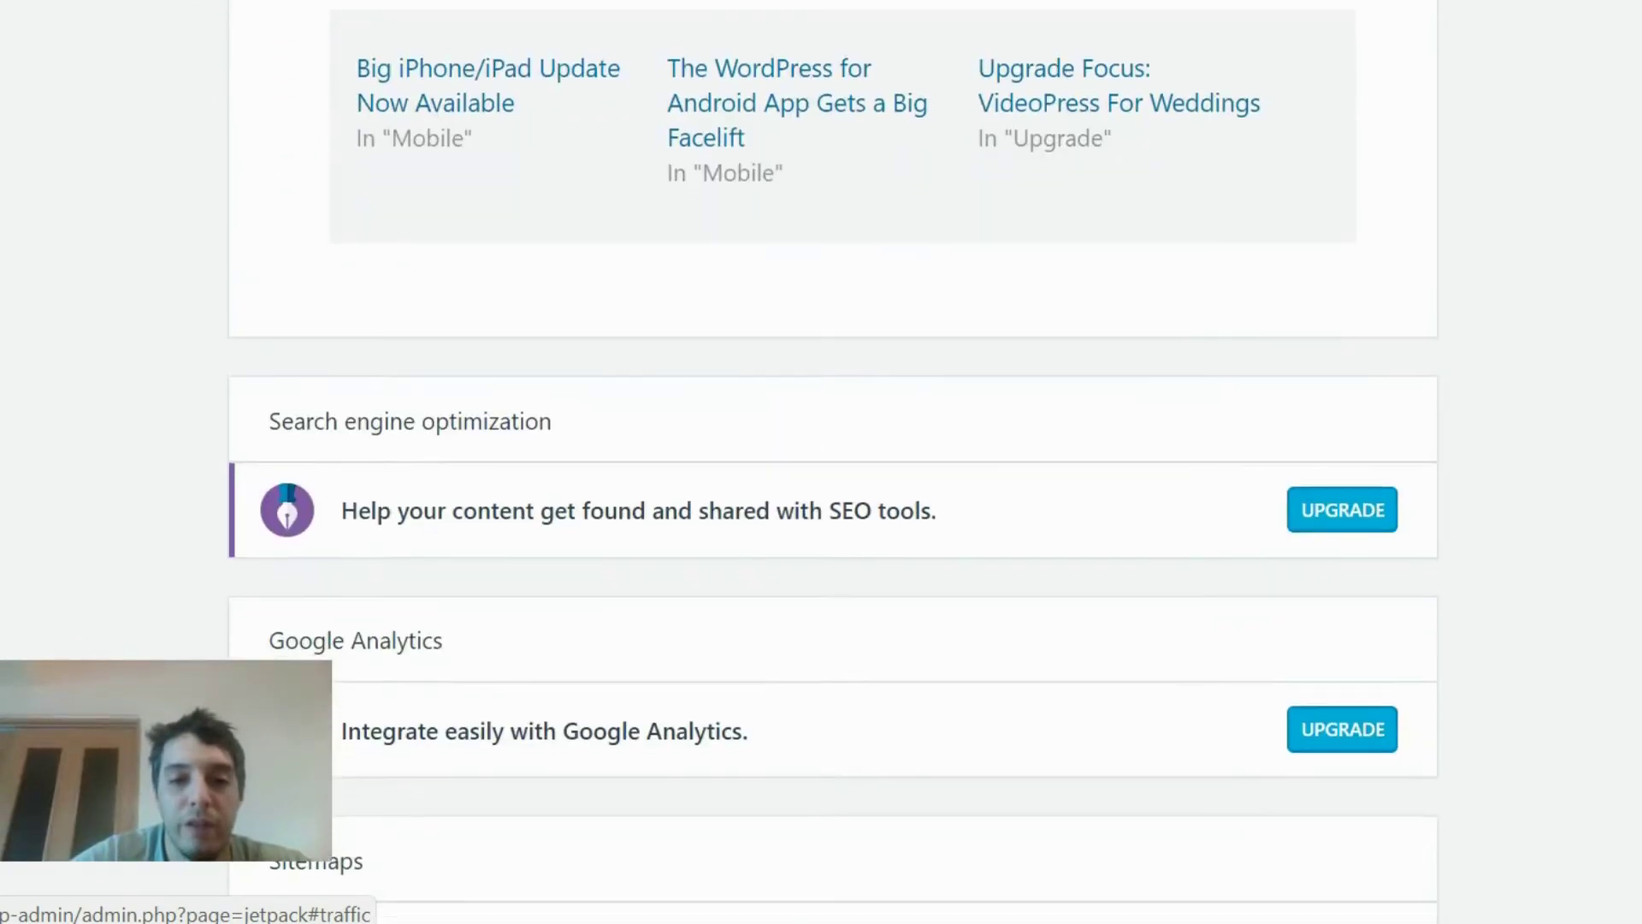
pyautogui.scroll(-4, 821, 462)
pyautogui.scroll(20, 821, 462)
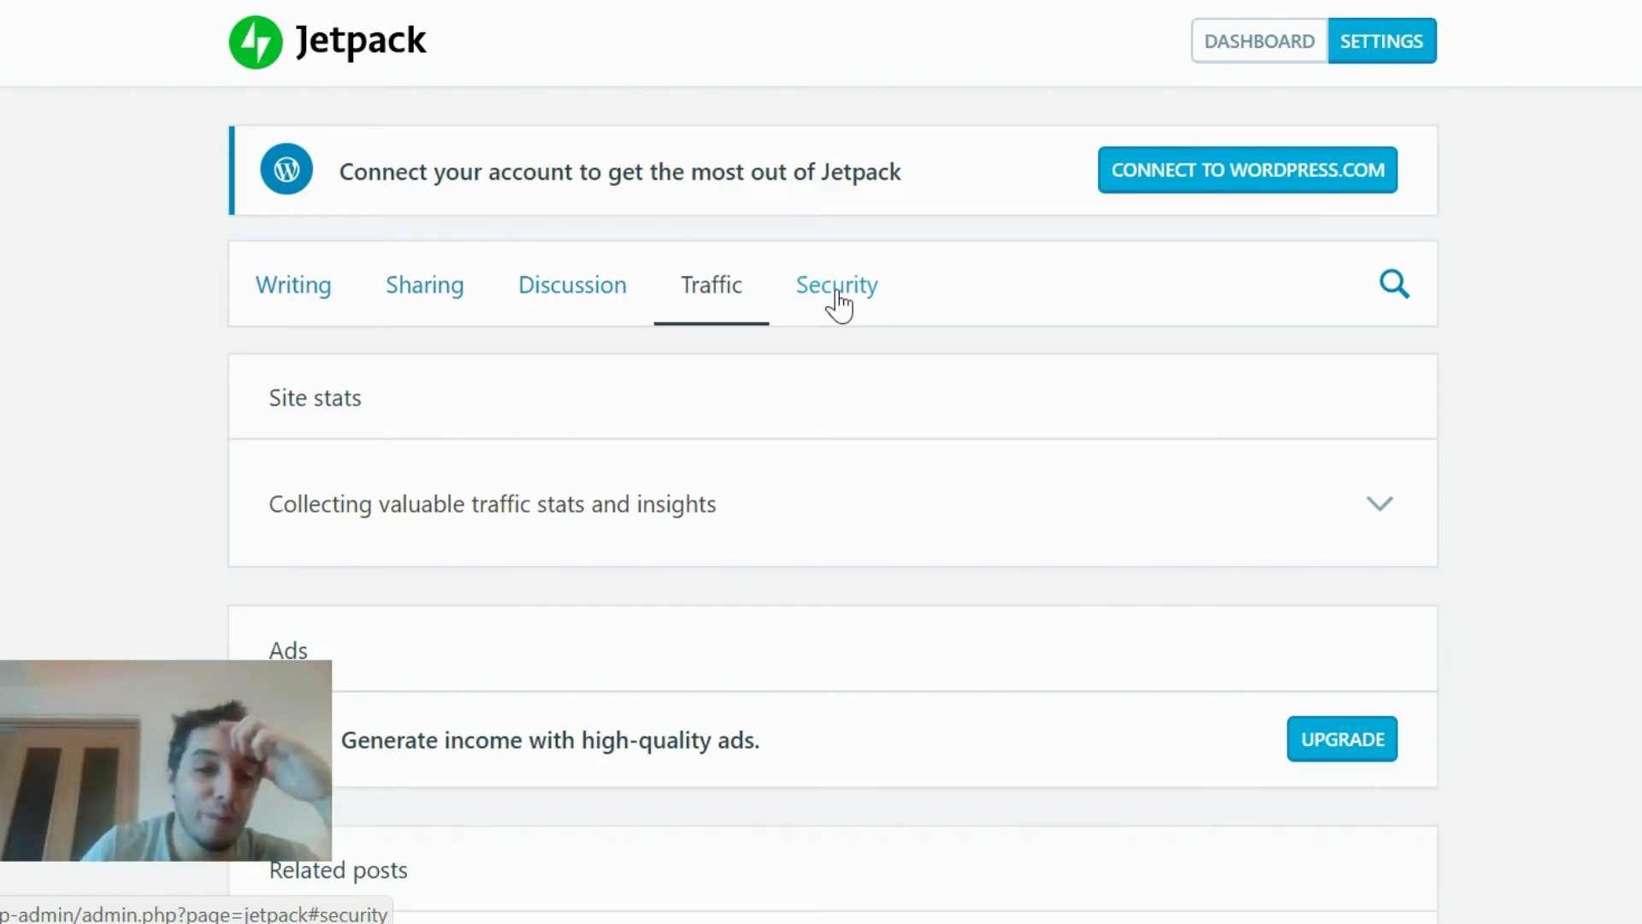
# Step: Review backups, spam filtering, brute force protection and WordPress.com log-in on the Security tab
pyautogui.click(838, 304)
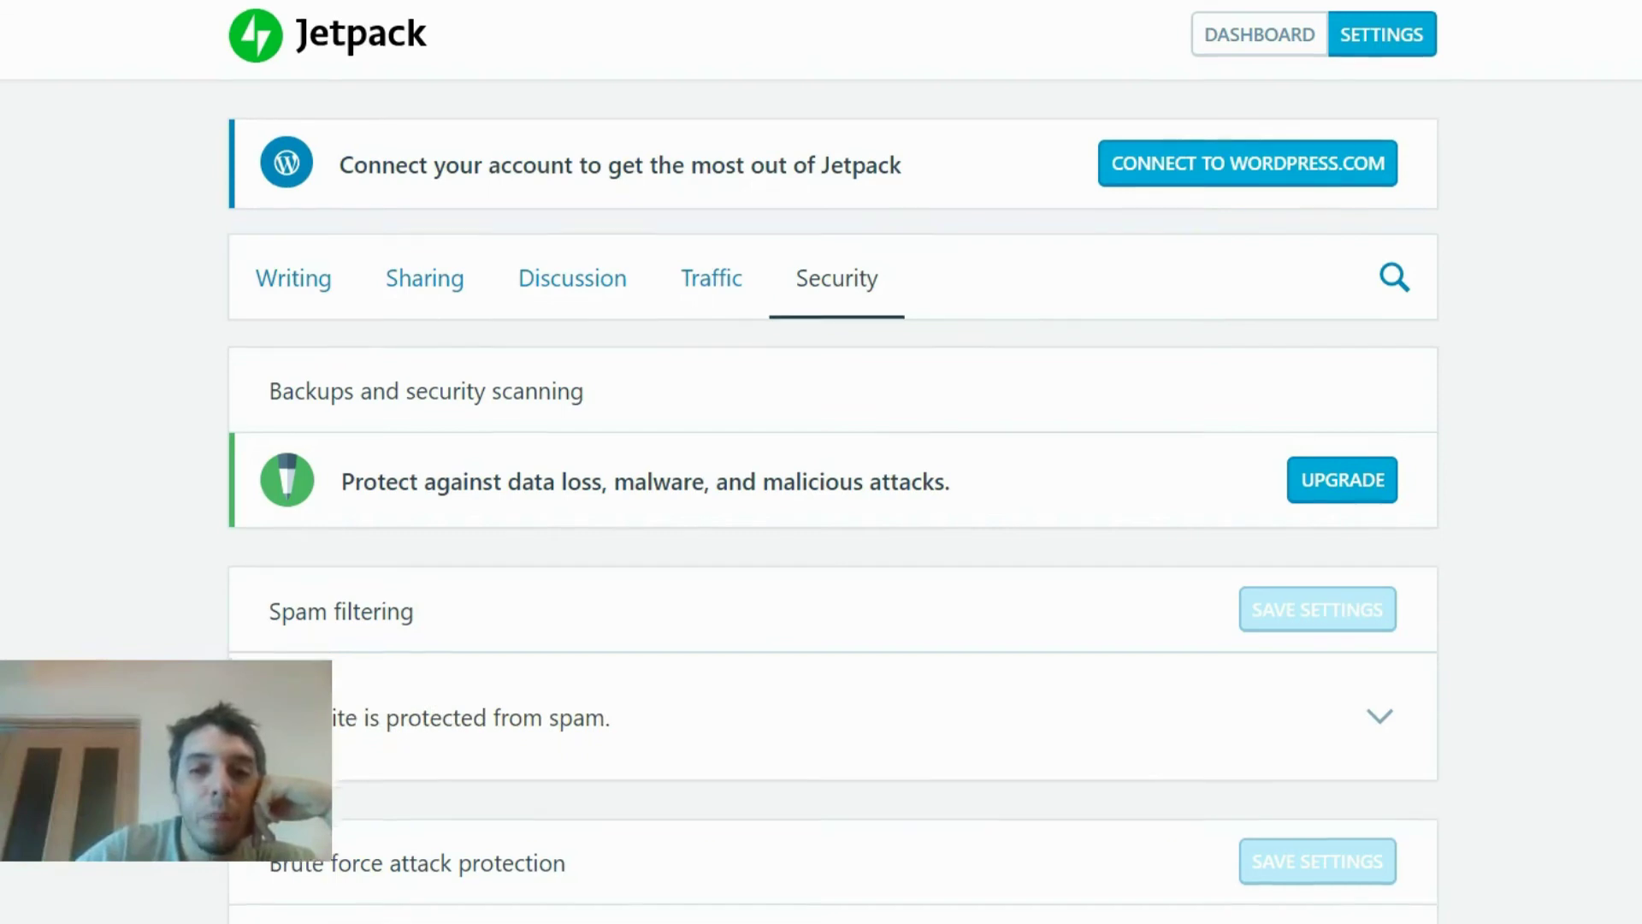
pyautogui.scroll(-3, 821, 462)
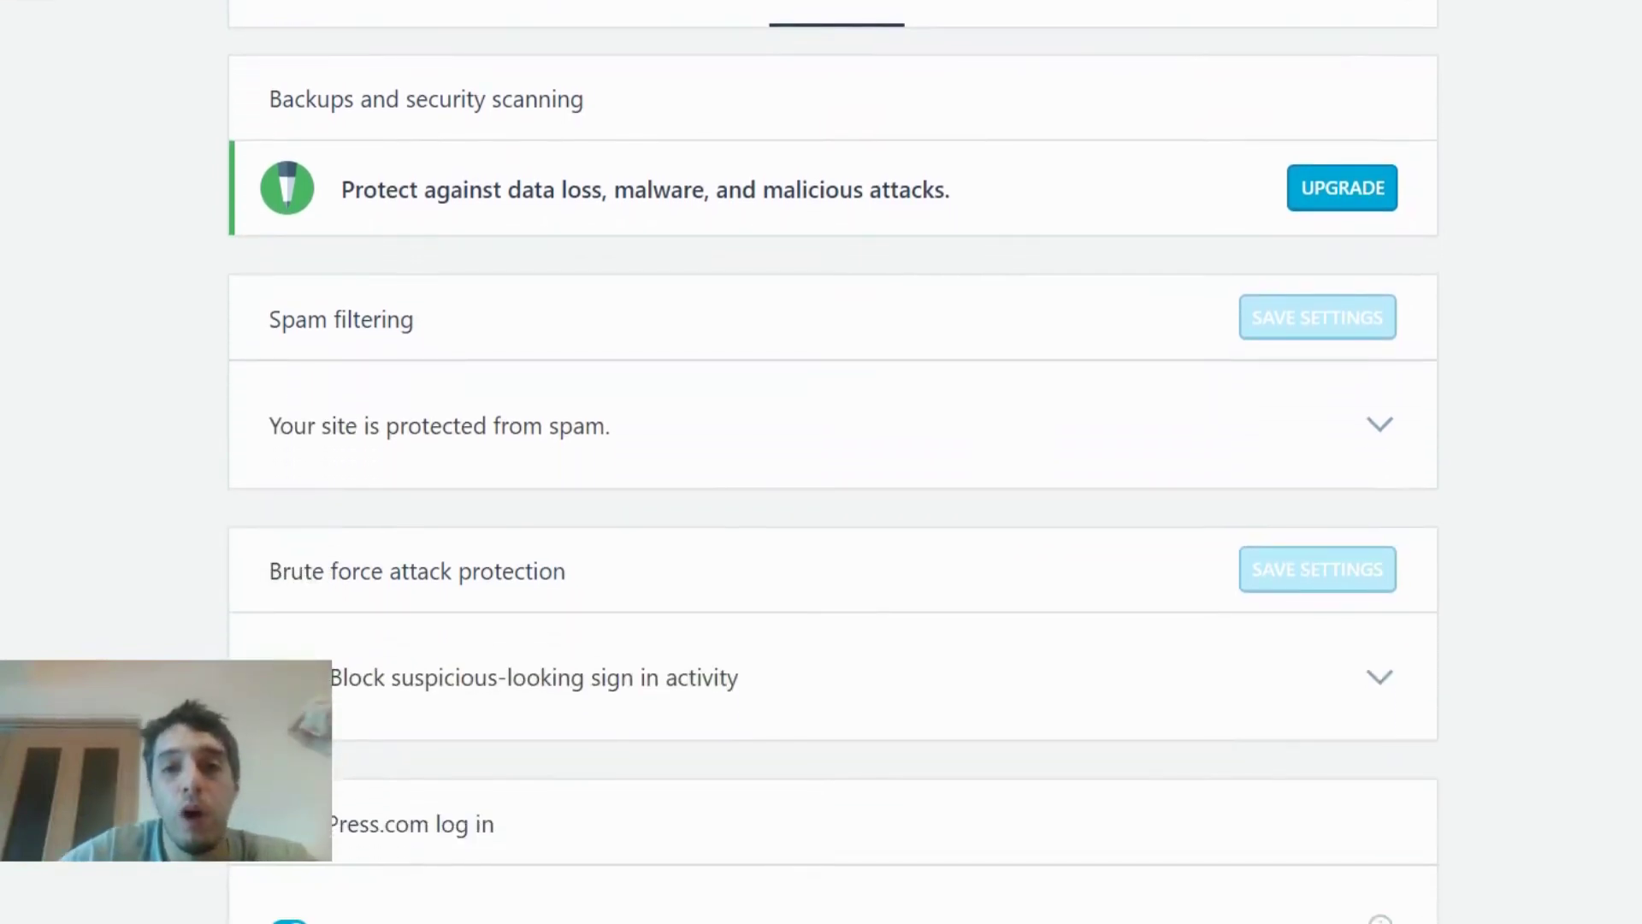
pyautogui.scroll(-1, 821, 462)
pyautogui.scroll(-1, 834, 462)
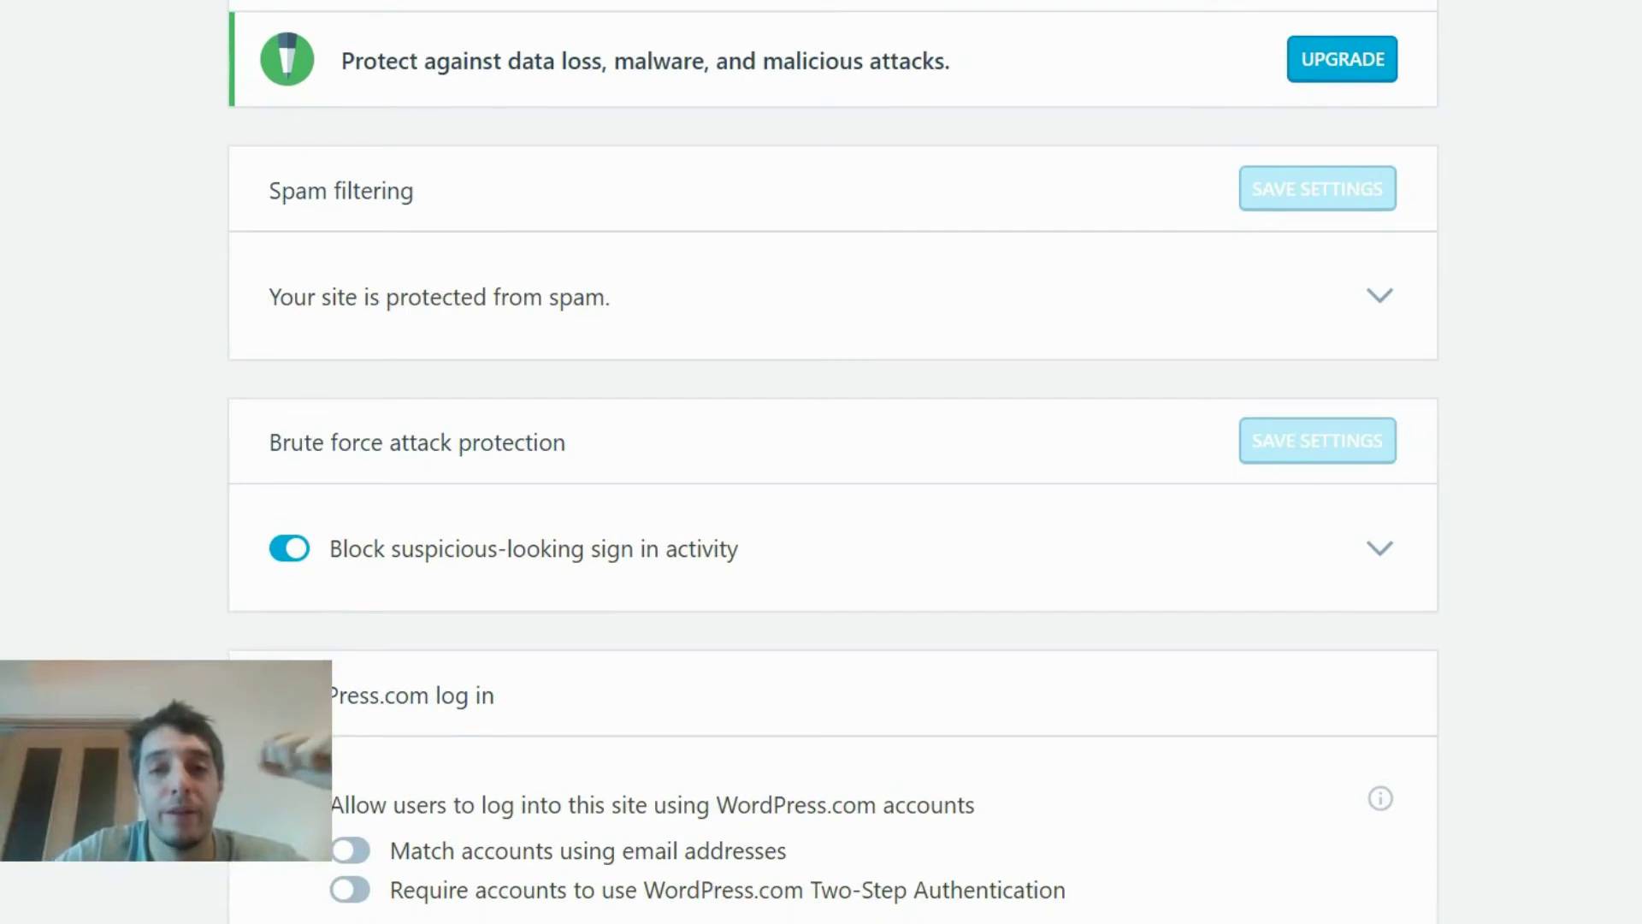
pyautogui.scroll(-2, 834, 462)
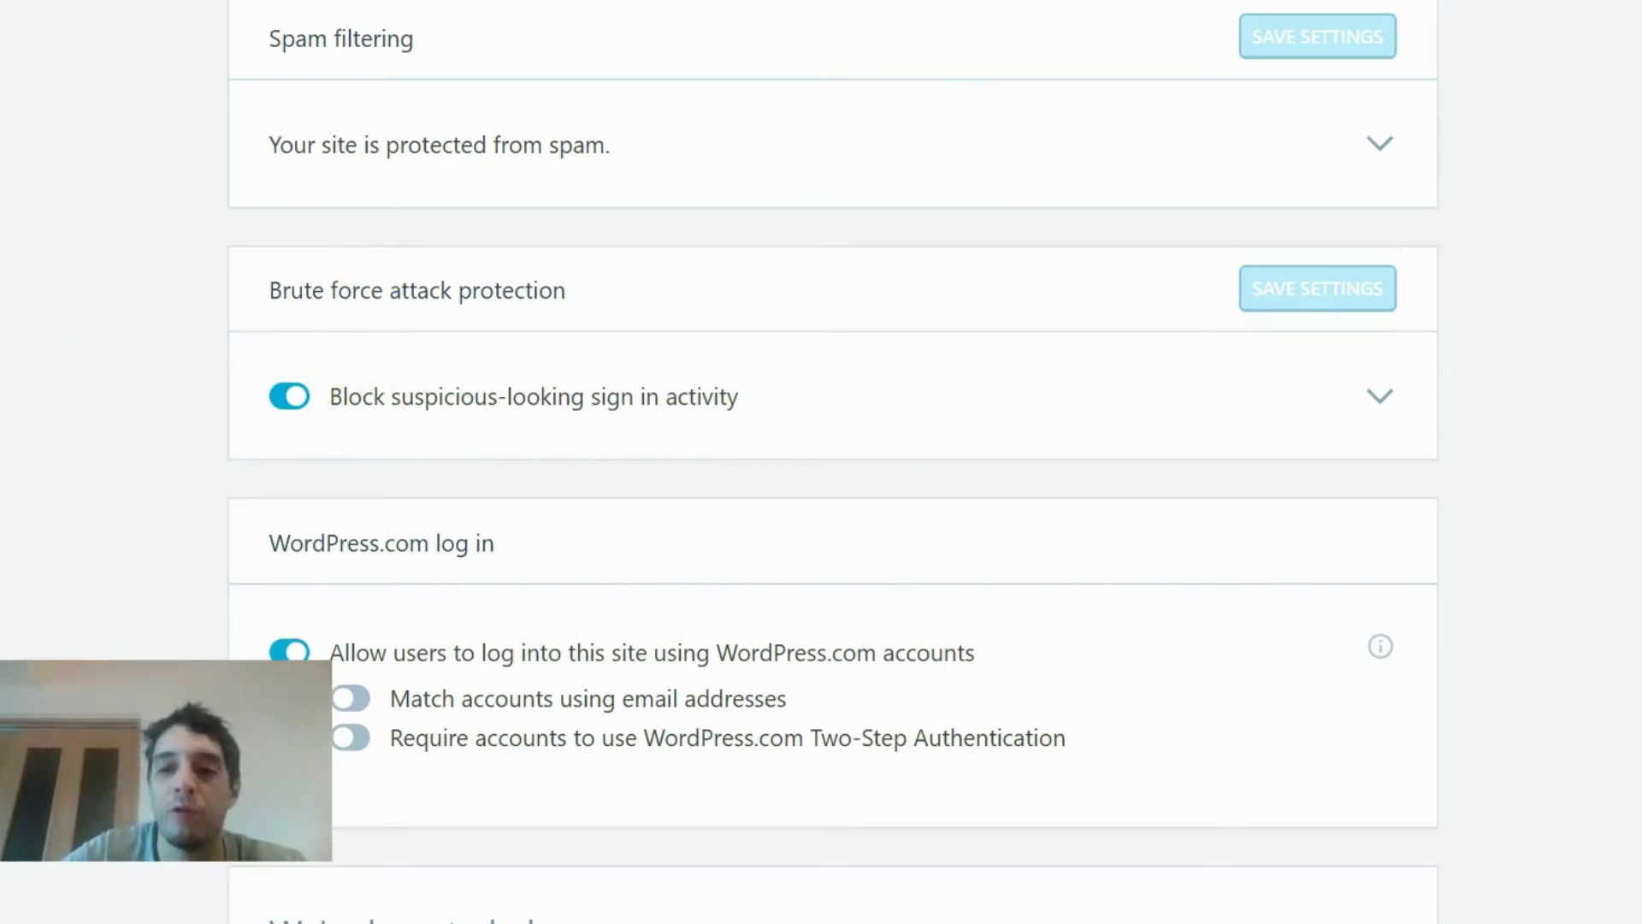
pyautogui.scroll(-5, 834, 462)
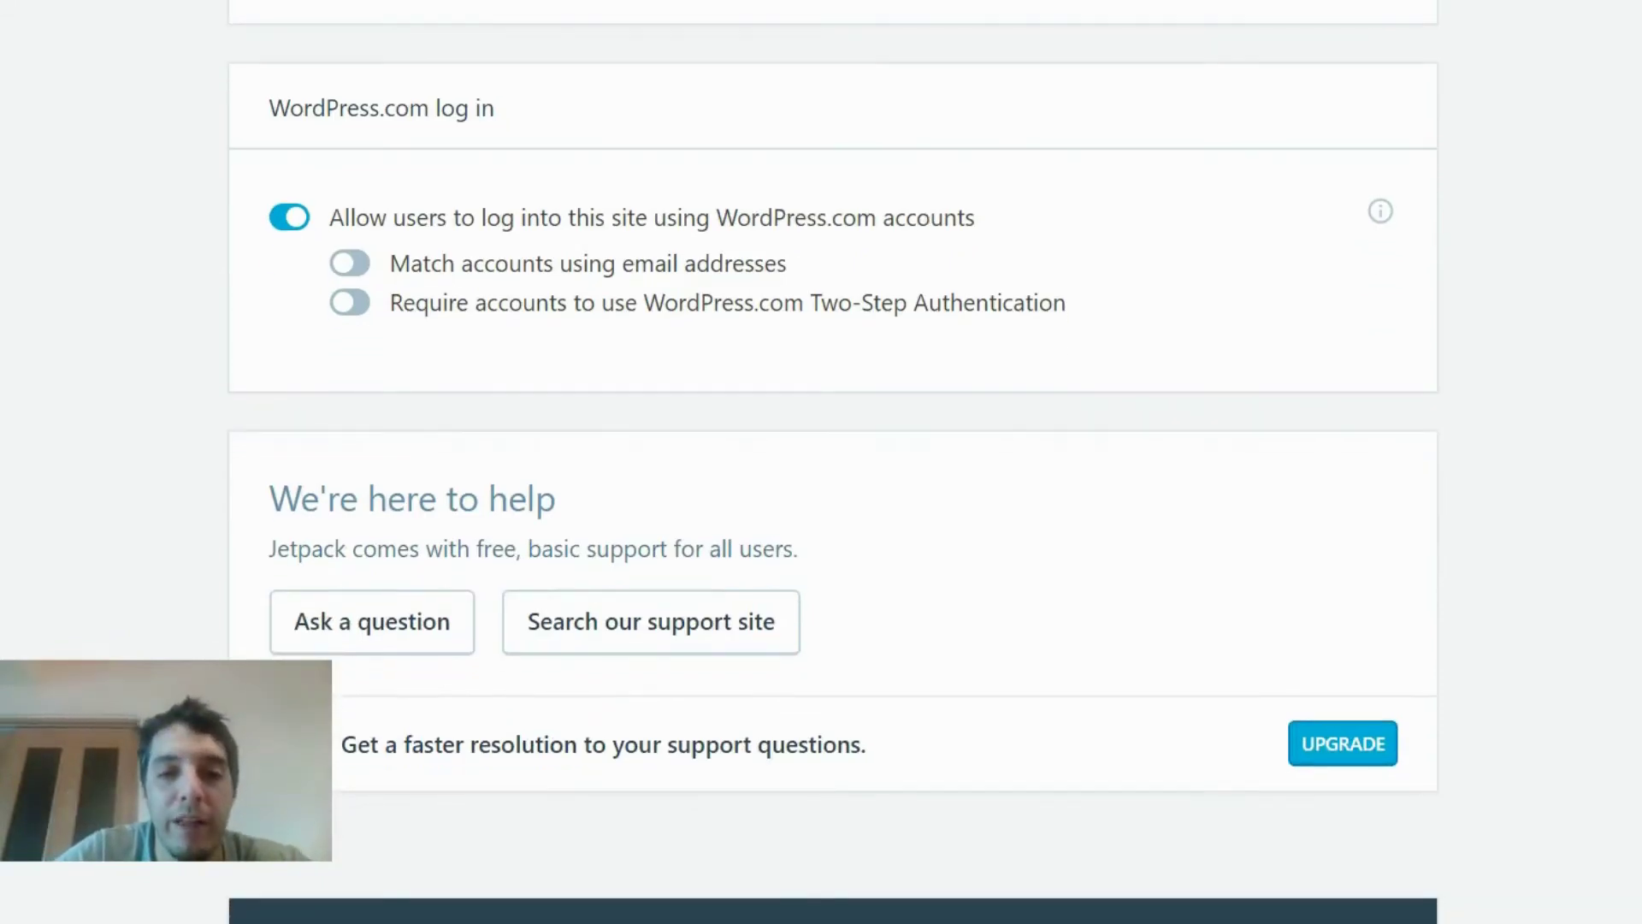
pyautogui.scroll(11, 834, 461)
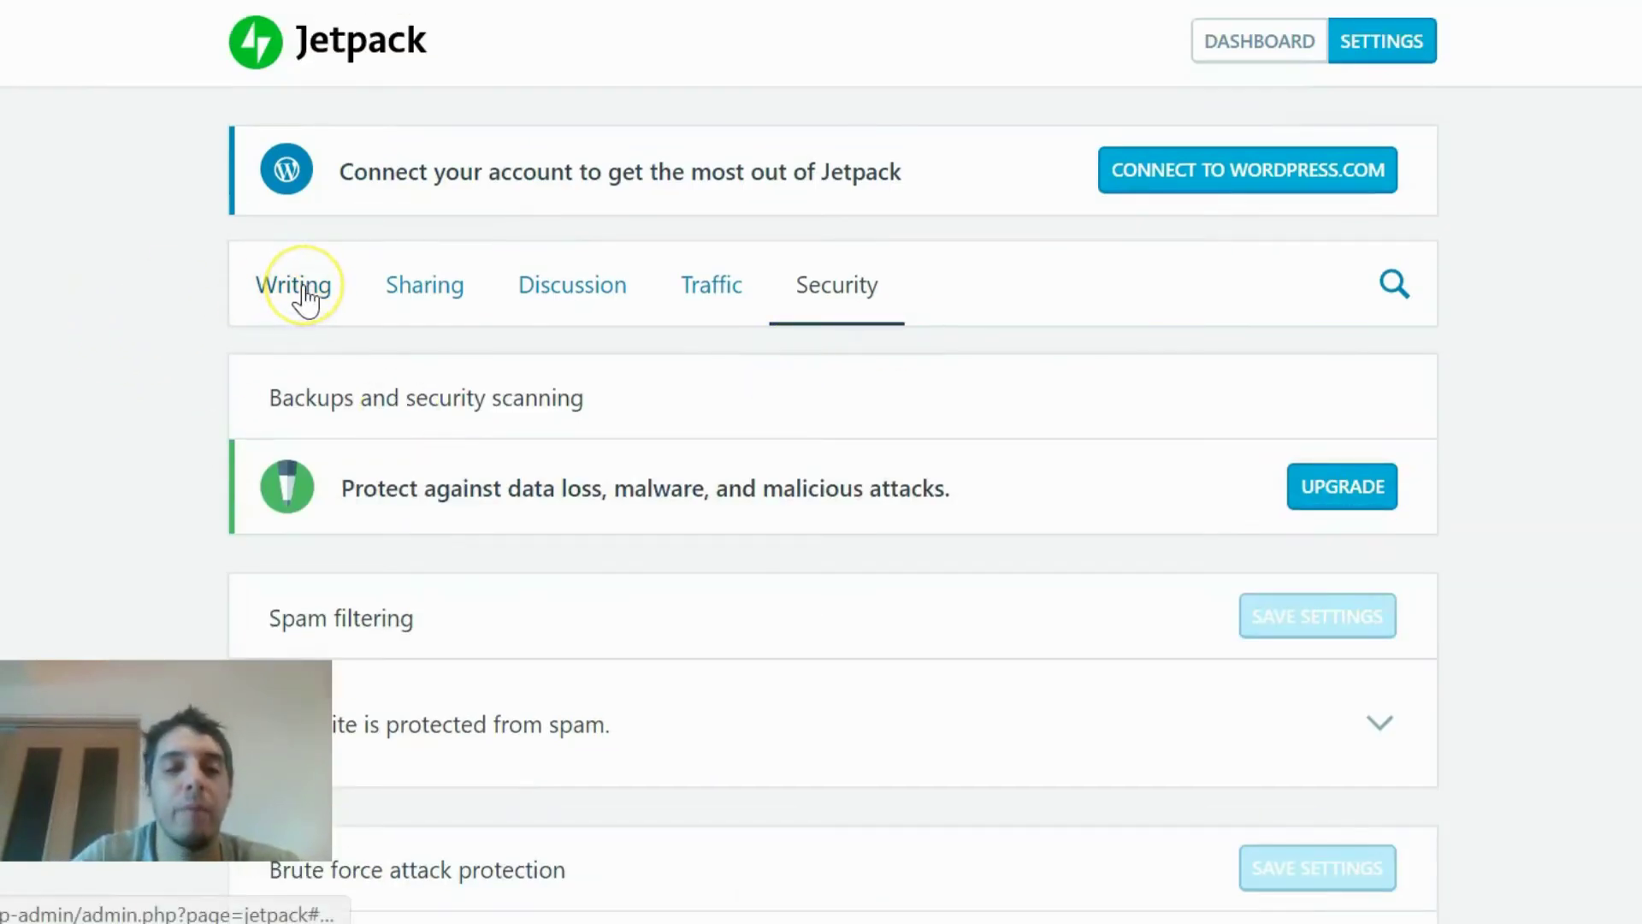
pyautogui.click(301, 287)
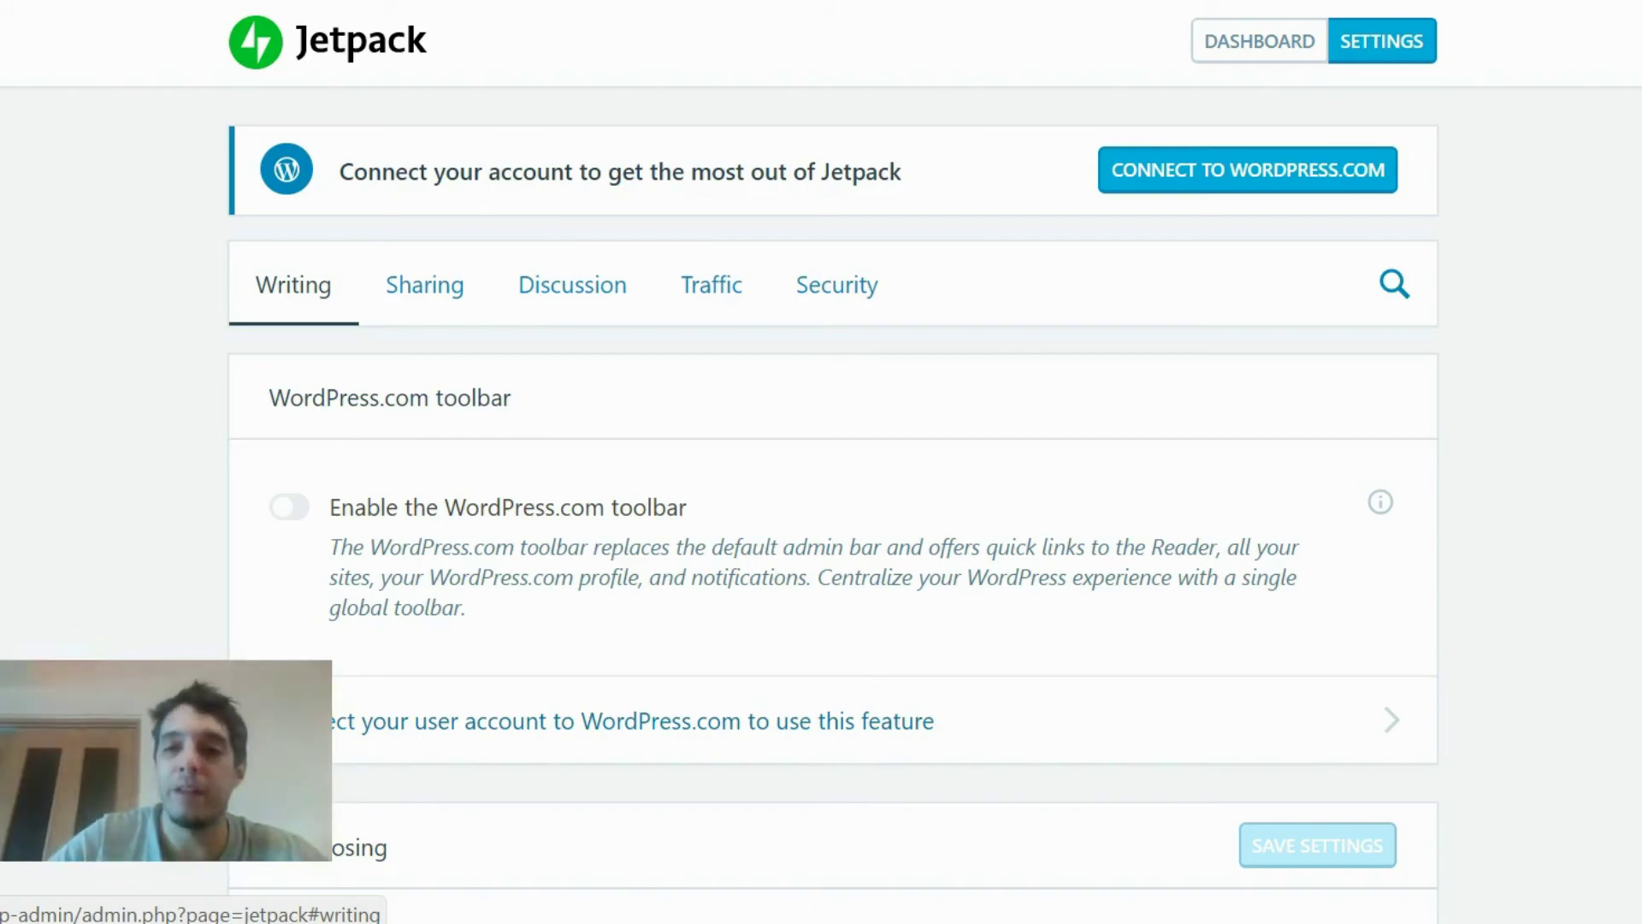
# Step: Look over the Composing and Media options, then return to the top
pyautogui.scroll(-20, 834, 513)
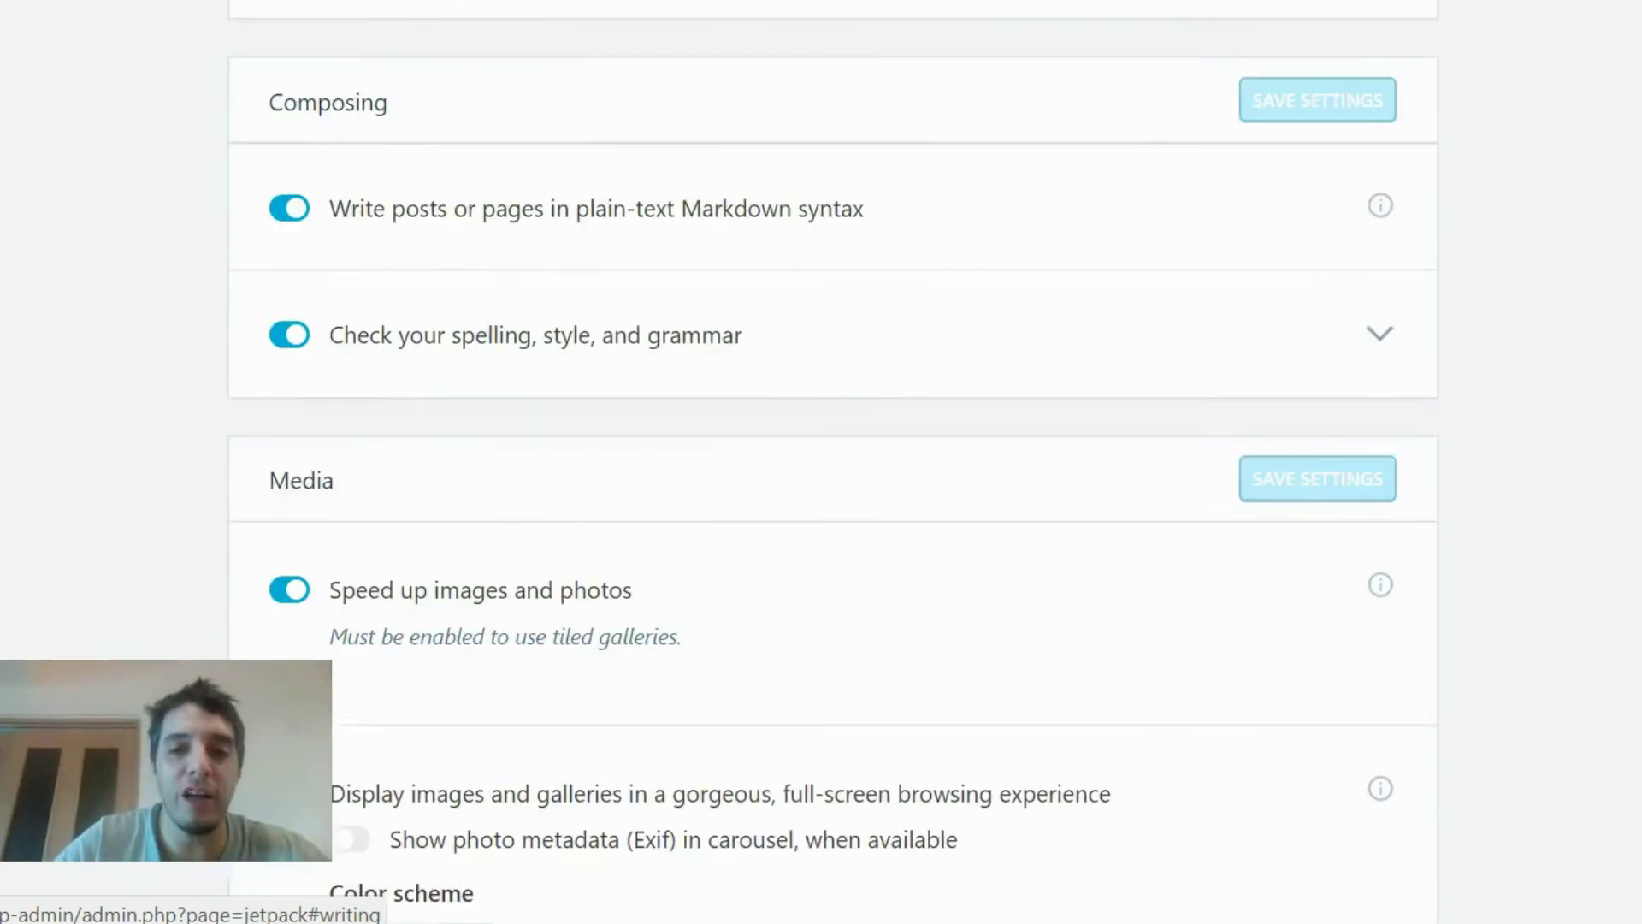
pyautogui.scroll(20, 834, 462)
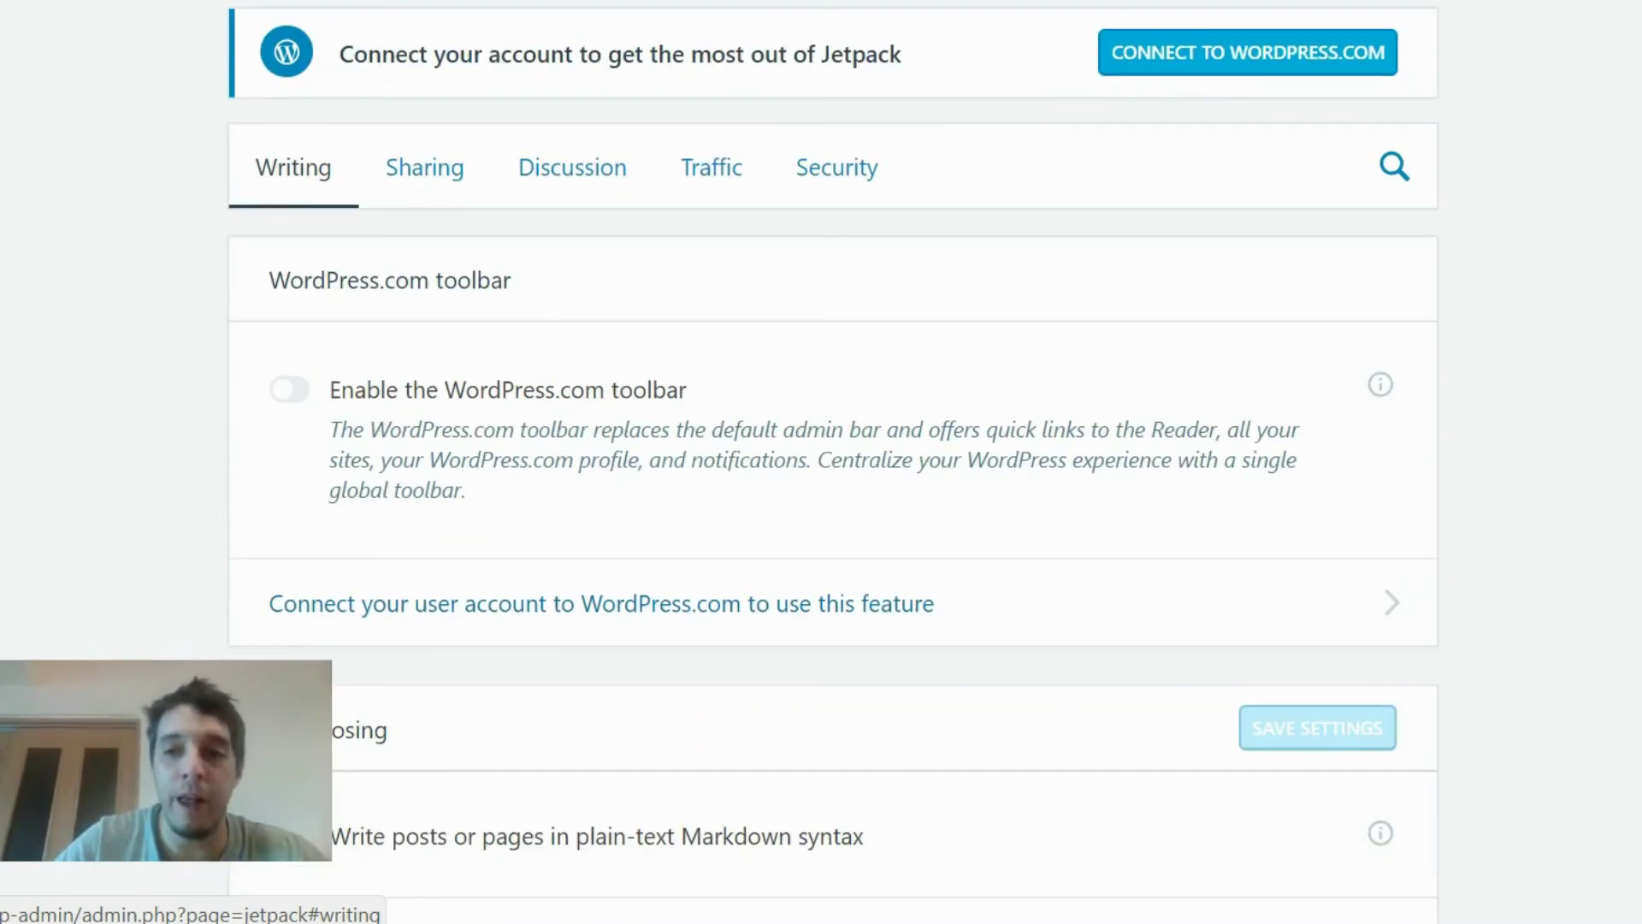
pyautogui.scroll(3, 834, 462)
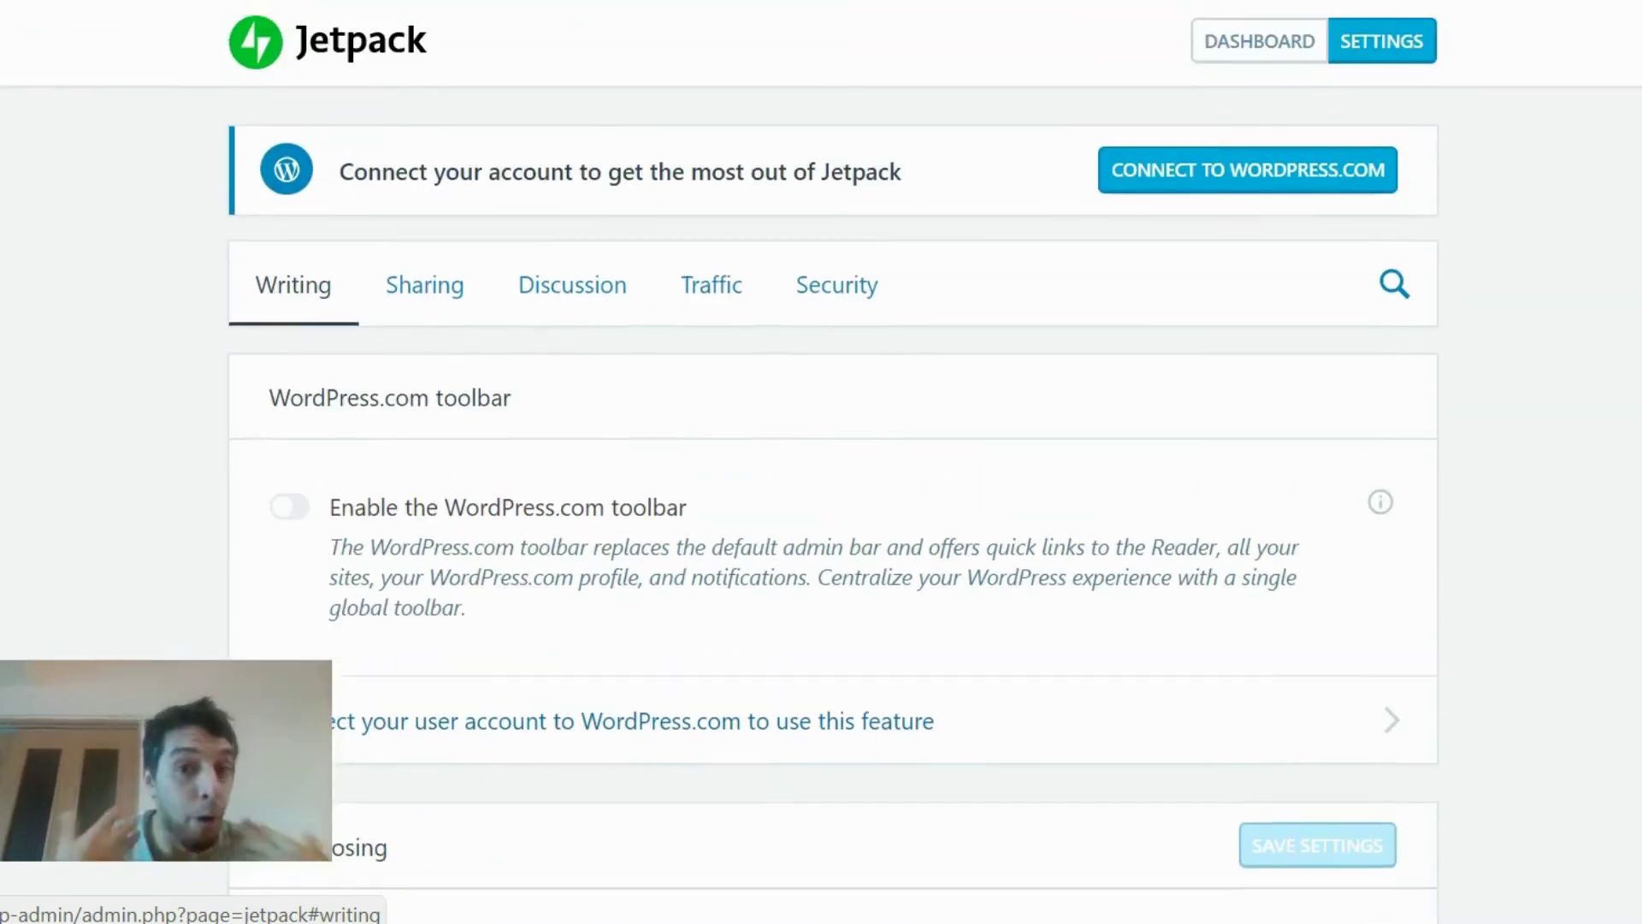